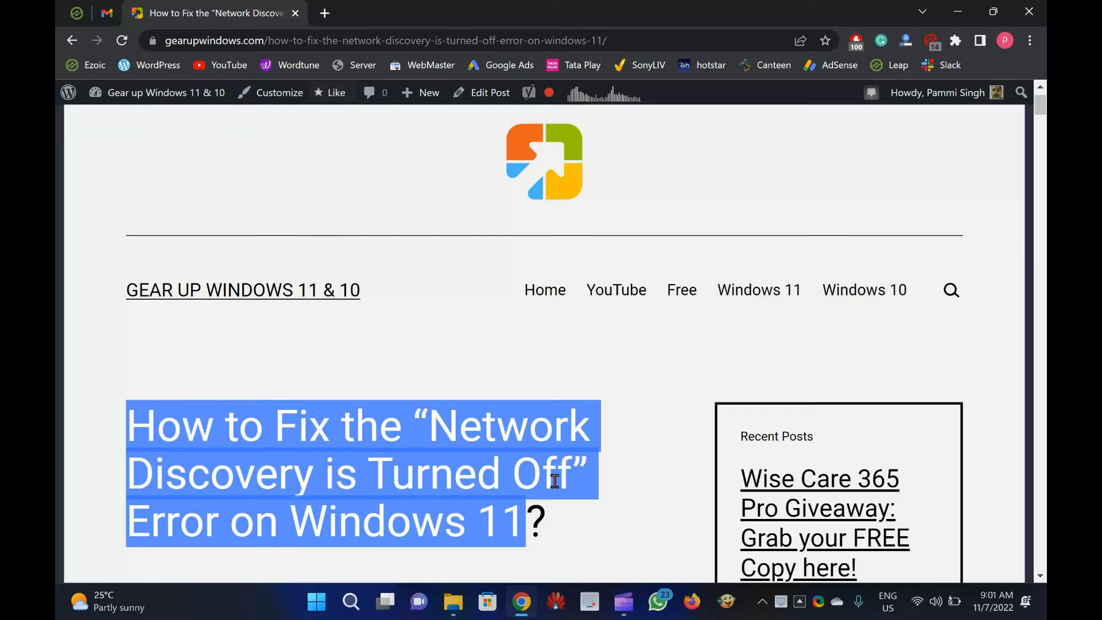
Step: Go to the article's section on enabling Network Discovery on Windows 11 and read its first steps
scroll(555, 481, "down", 4)
scroll(554, 481, "down", 15)
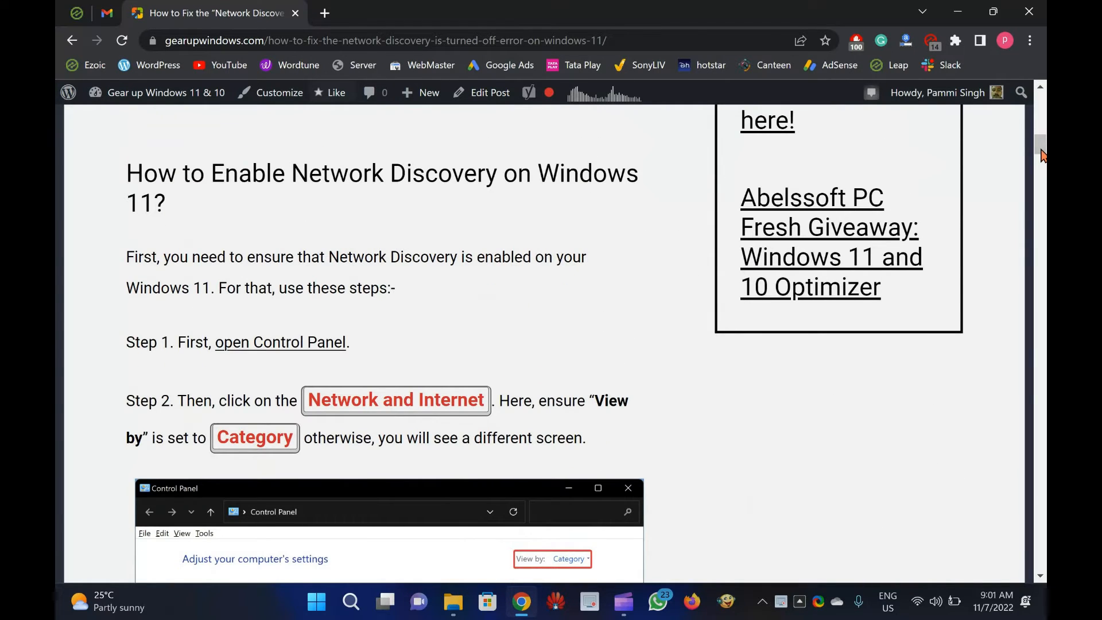
left_click_drag(1043, 154, 1043, 156)
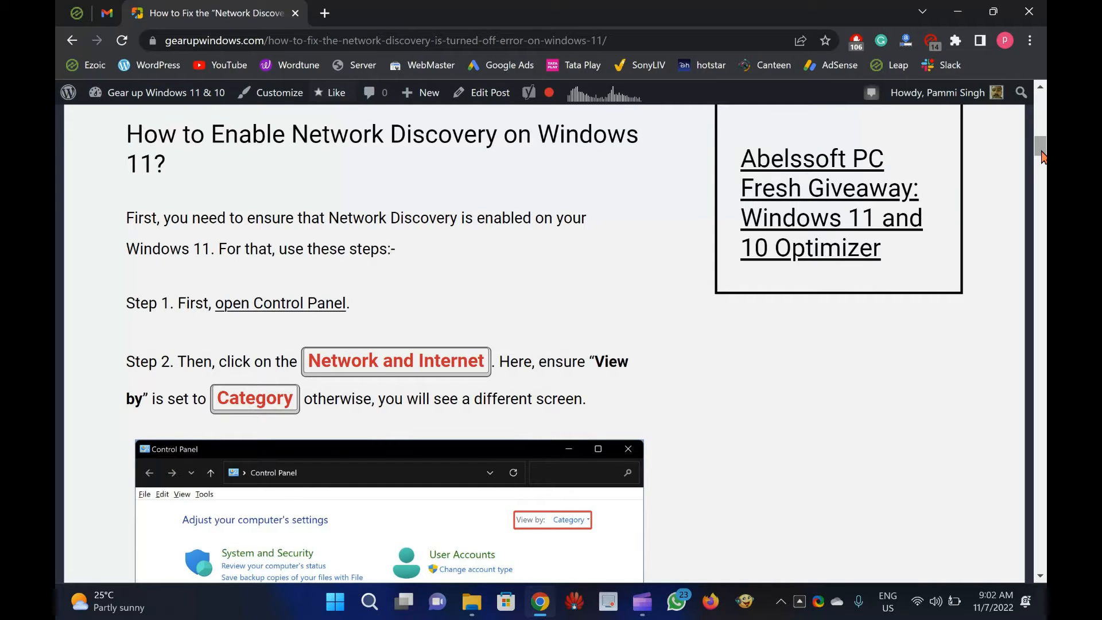
Step: Open Control Panel and go through Network and Internet and the Network and Sharing Center to the advanced sharing settings
key("super")
type("con")
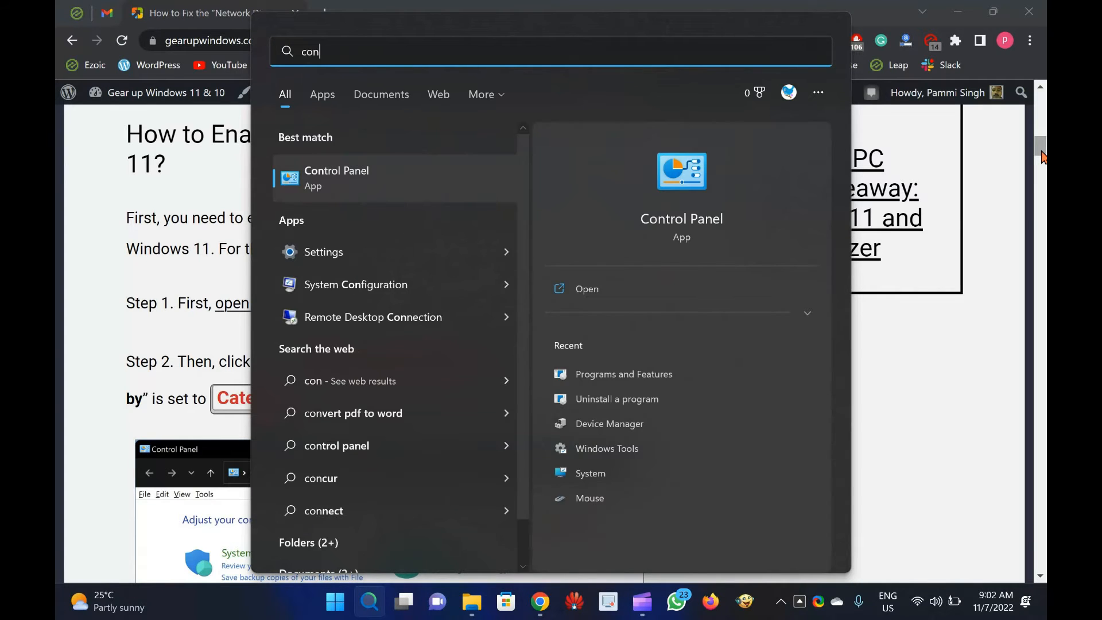
key("Return")
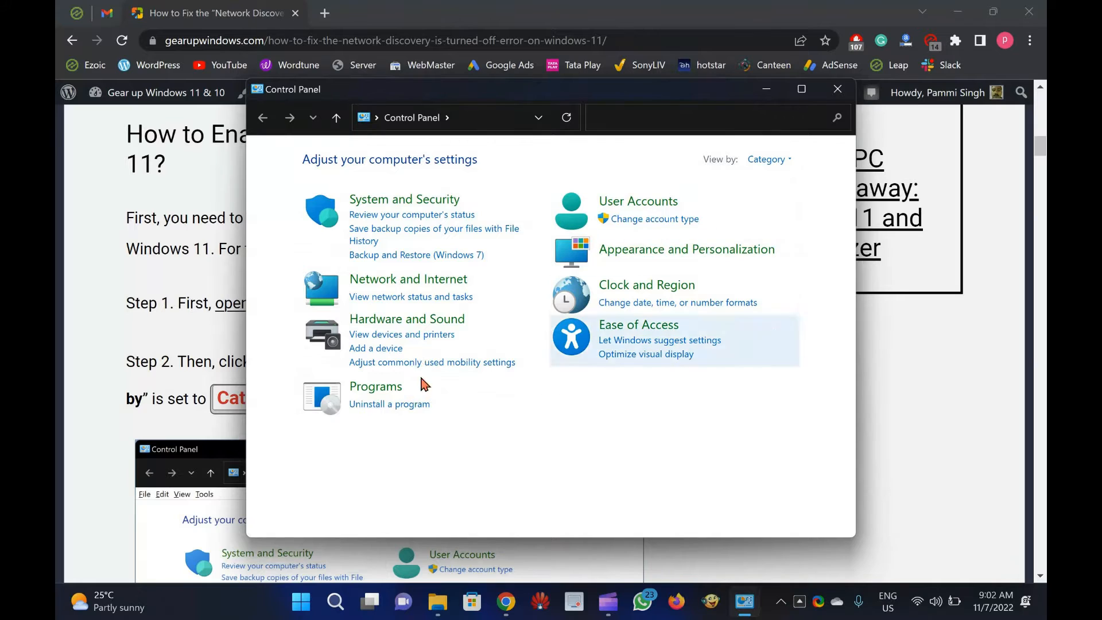
left_click(411, 279)
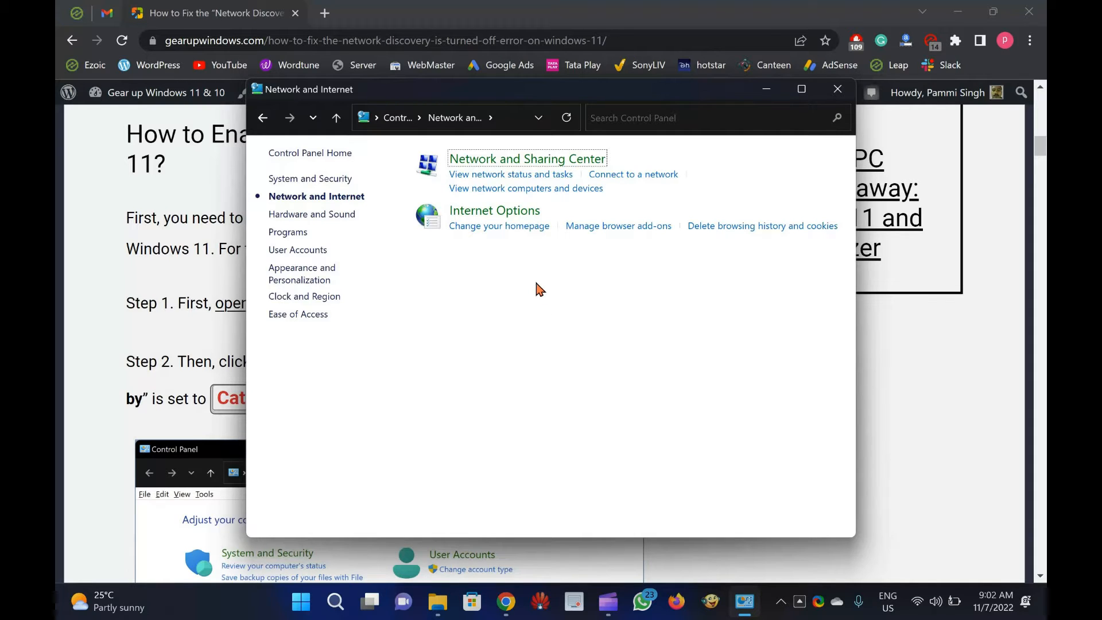
left_click(552, 161)
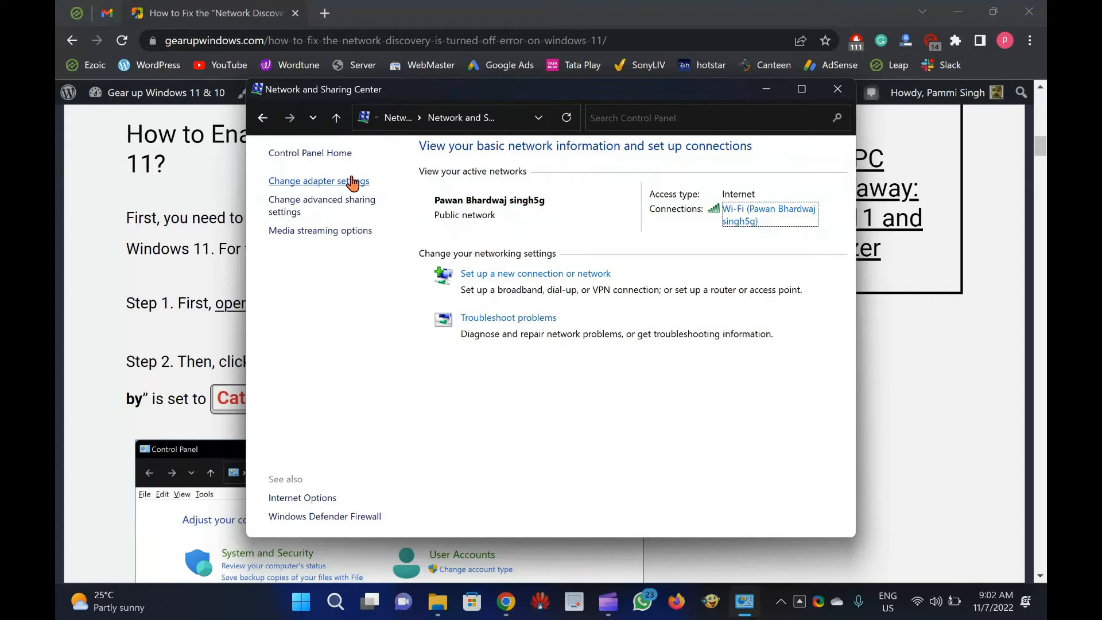
left_click(340, 205)
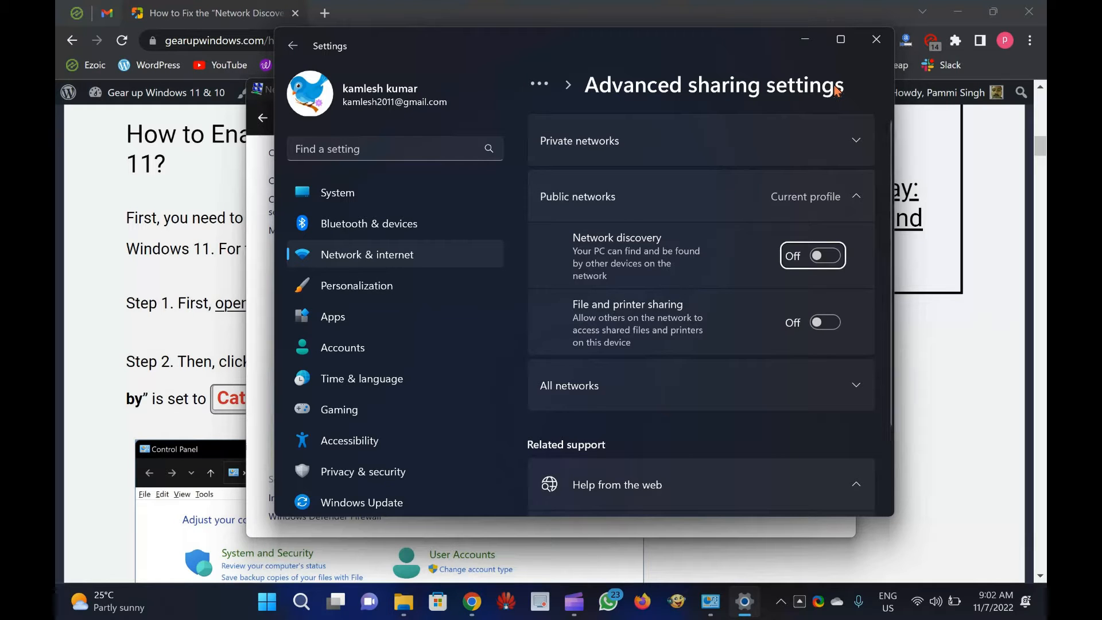
Step: Expand the private networks profile to check its network discovery and file sharing options, and close the Settings and Control Panel windows
left_click(812, 132)
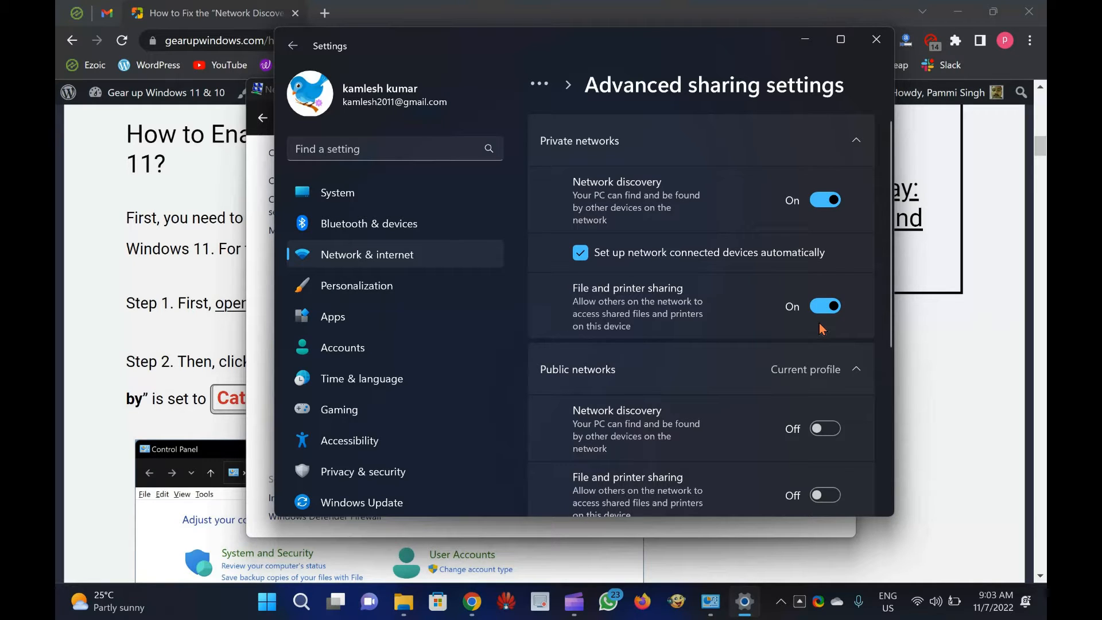
left_click(876, 42)
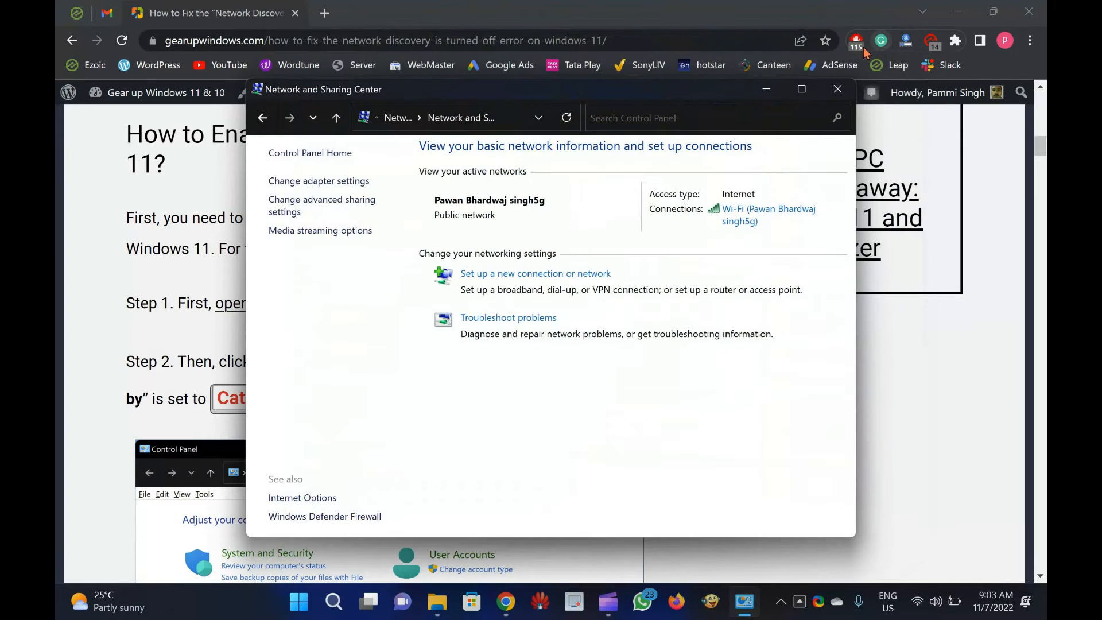
left_click(835, 90)
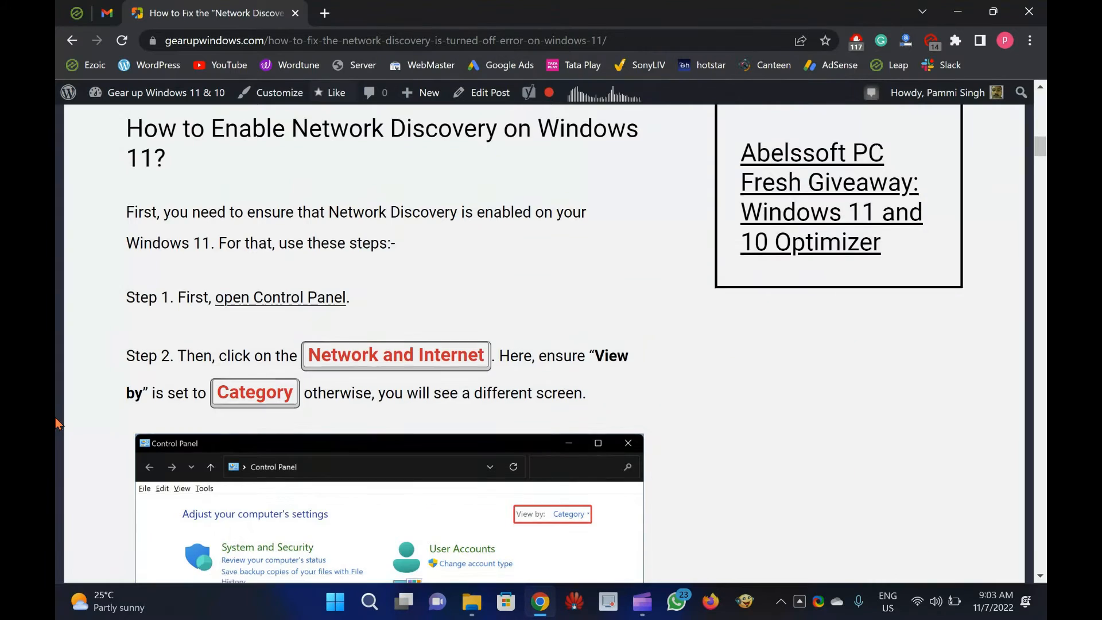
Step: Find the article's section on starting Network Discovery's dependency services and highlight its heading
scroll(57, 424, "down", 12)
scroll(57, 424, "down", 15)
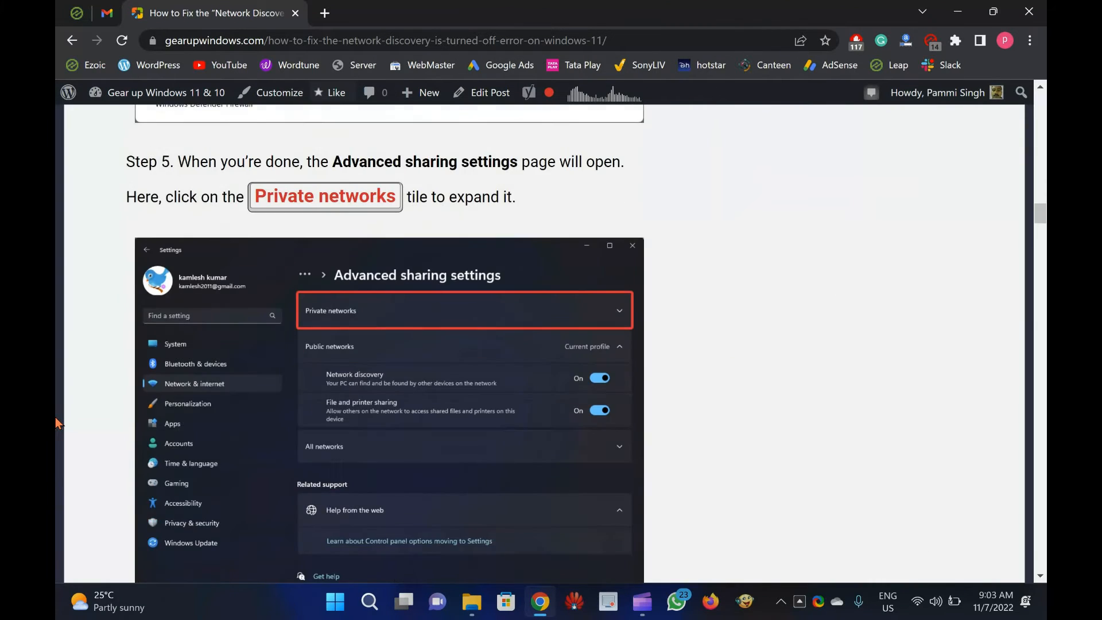
scroll(58, 424, "down", 4)
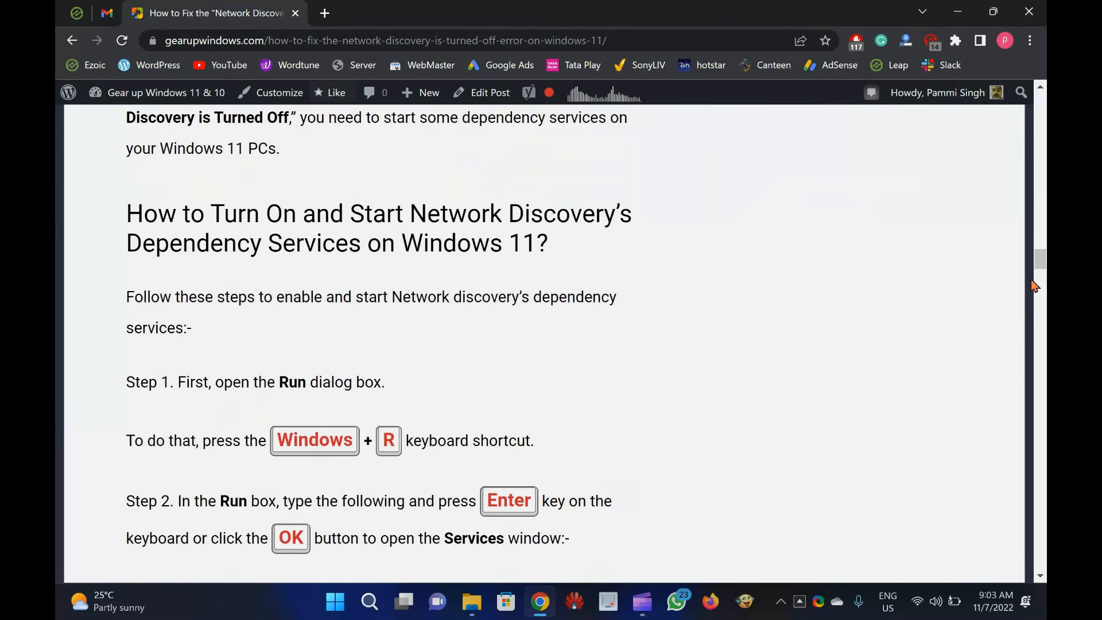
left_click_drag(1039, 261, 1041, 264)
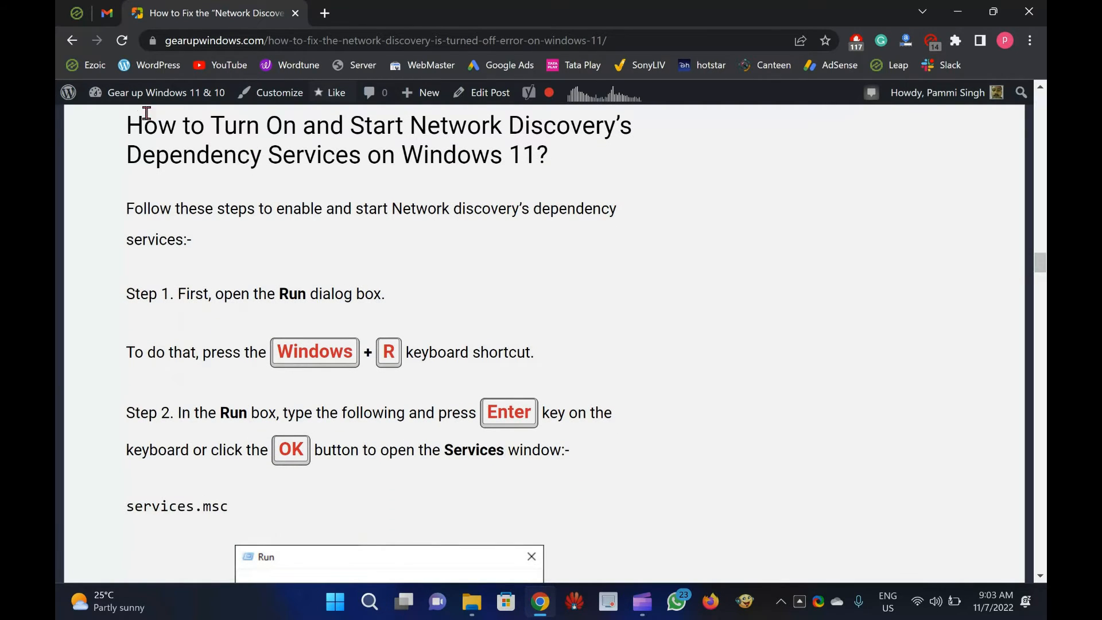
left_click_drag(127, 125, 536, 158)
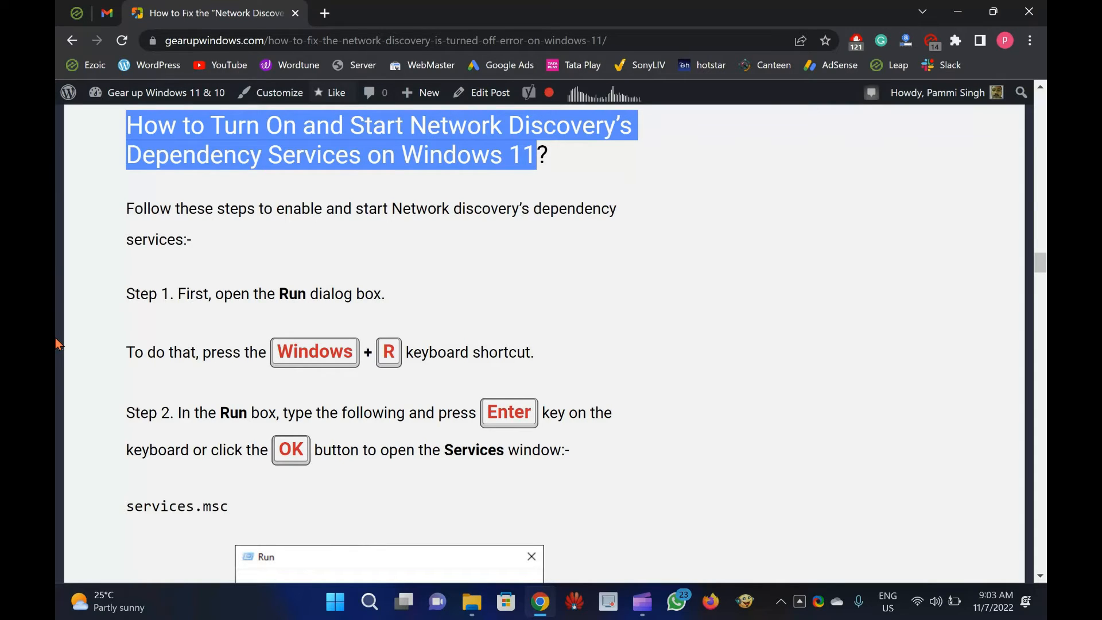
Step: Launch the Services console by running services.msc from the Run dialog
key("super+r")
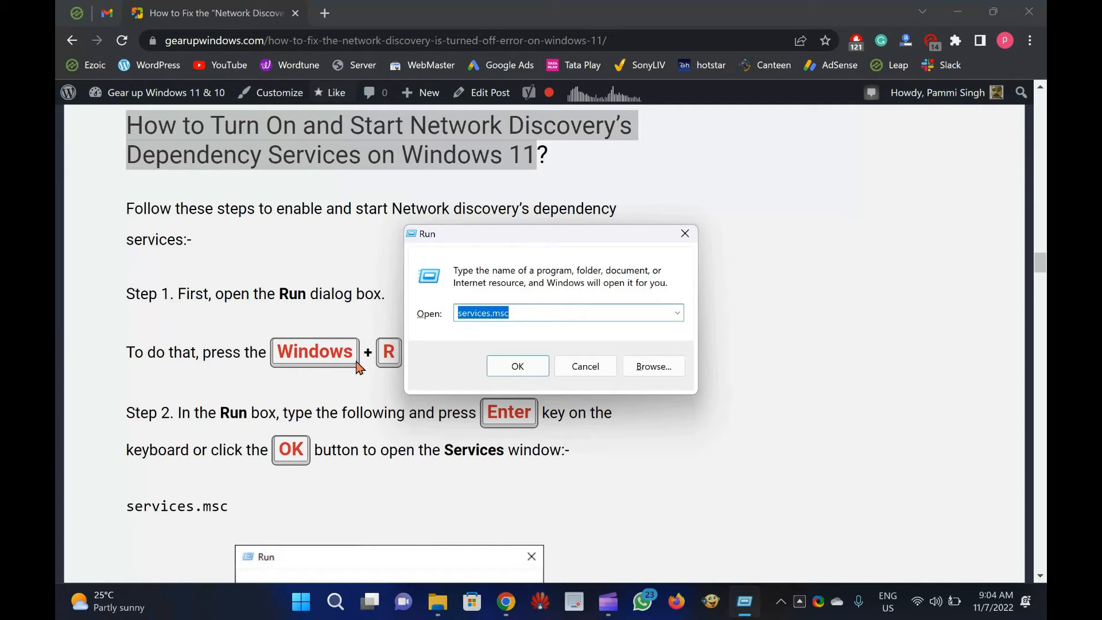
left_click(548, 318)
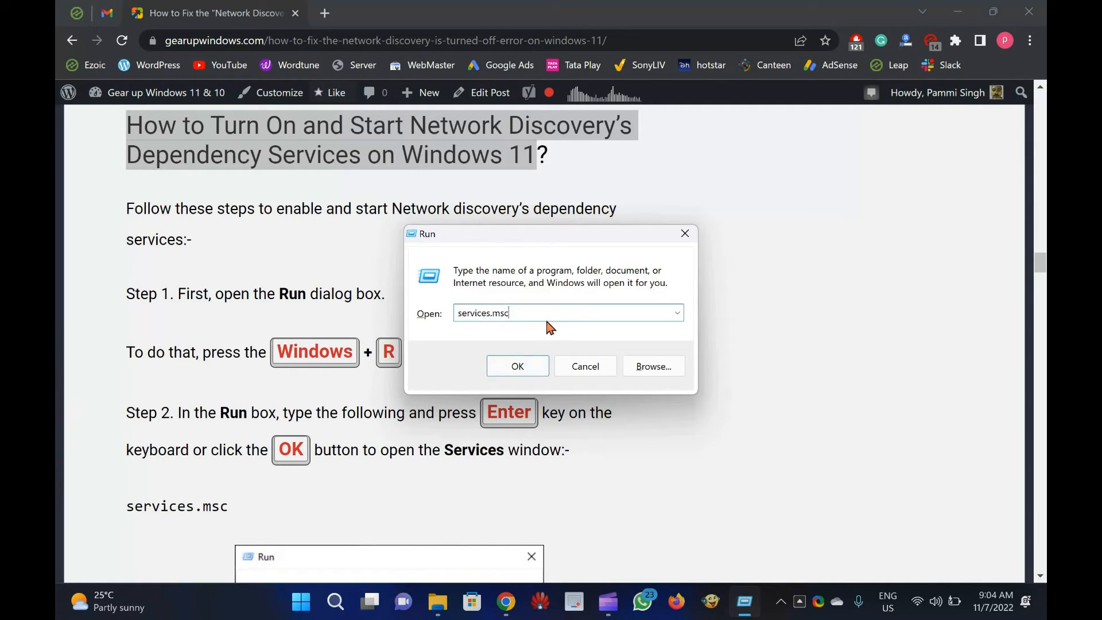
left_click_drag(549, 318, 401, 317)
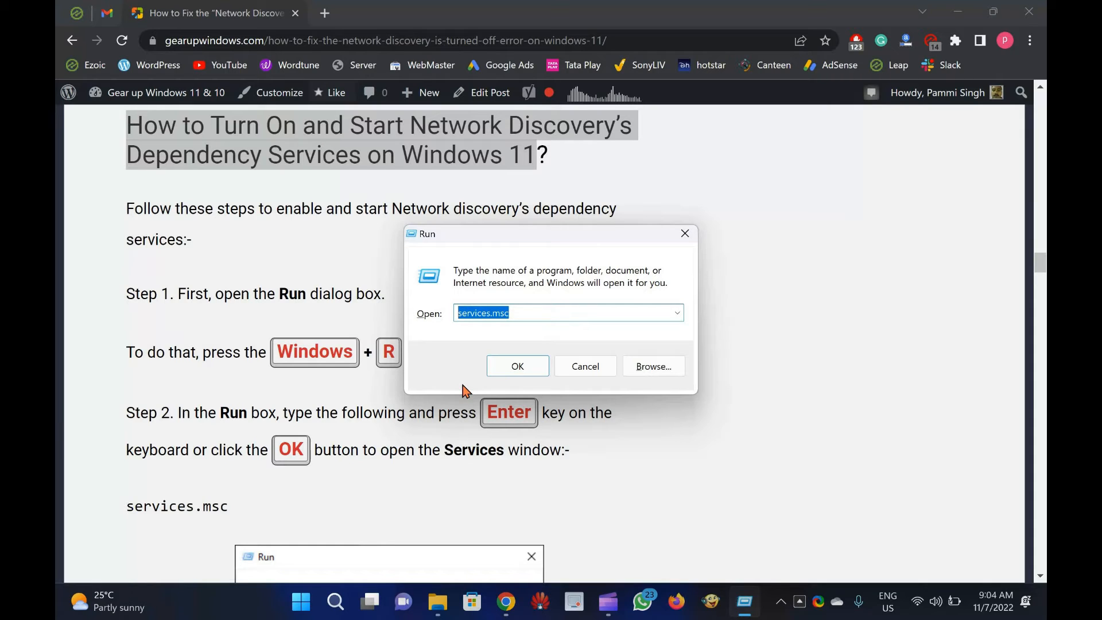
left_click(500, 373)
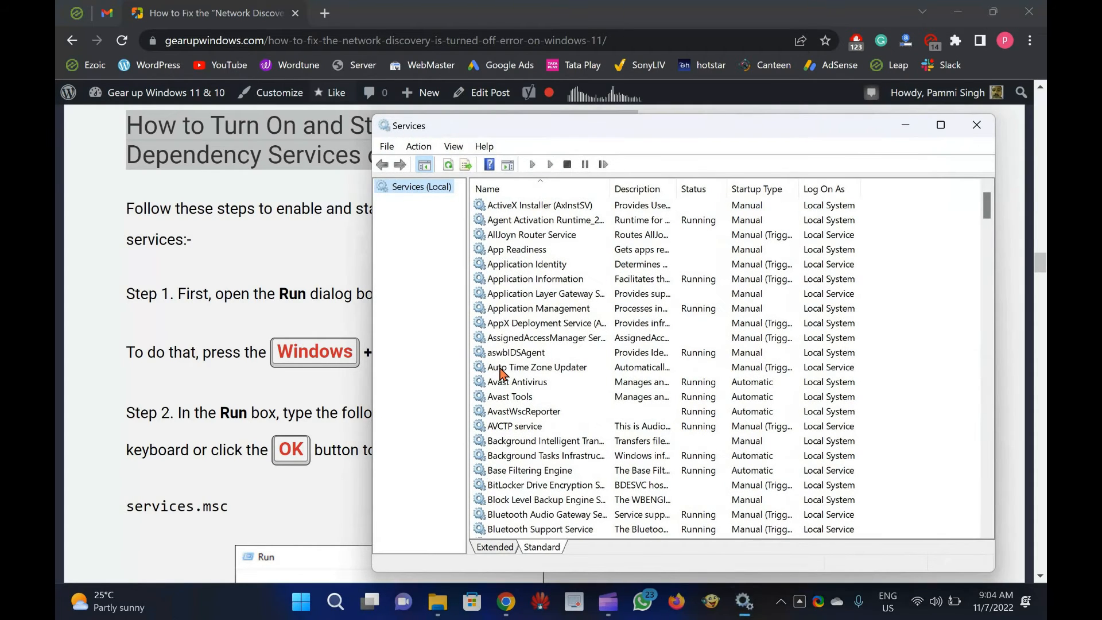
Step: Locate the UPnP Device Host service in the services list and open its properties
left_click(636, 298)
key("d")
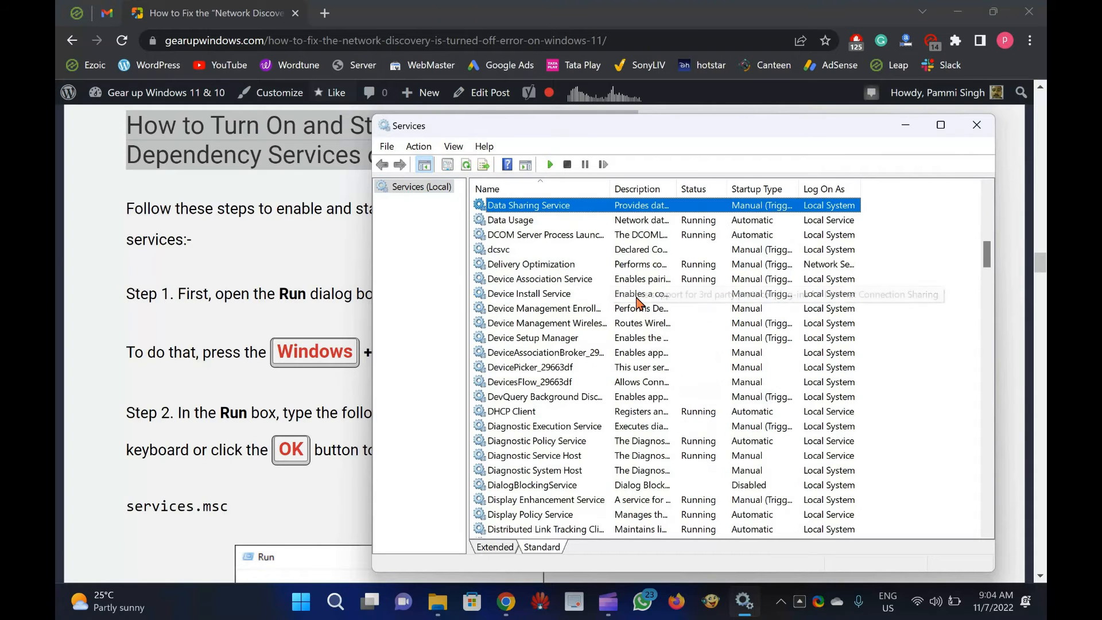
key("u")
key("u")
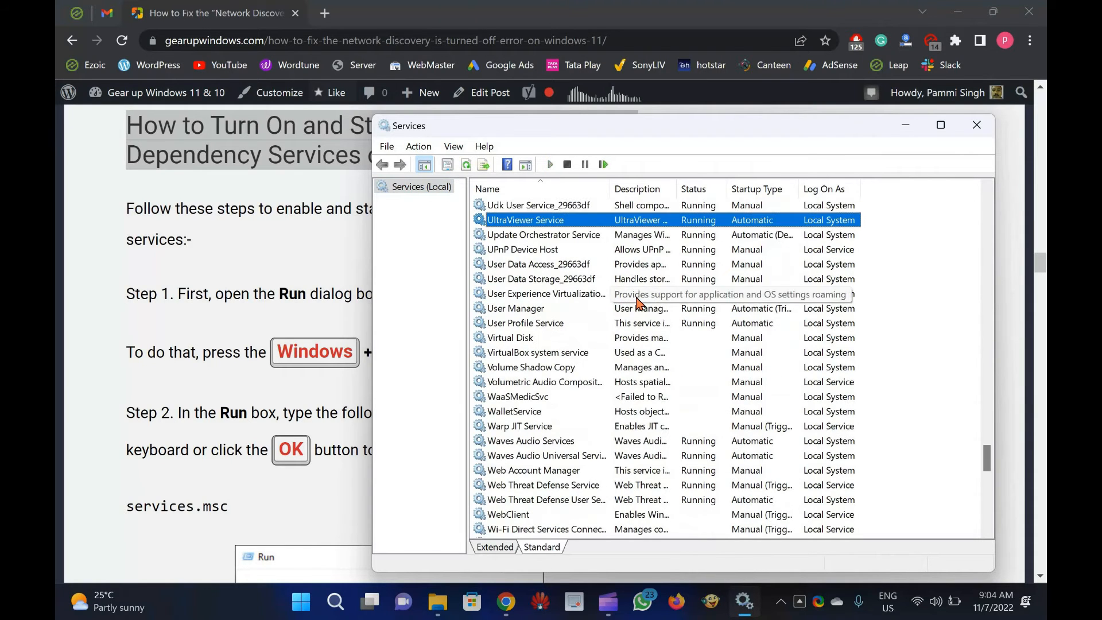
key("u")
key("u")
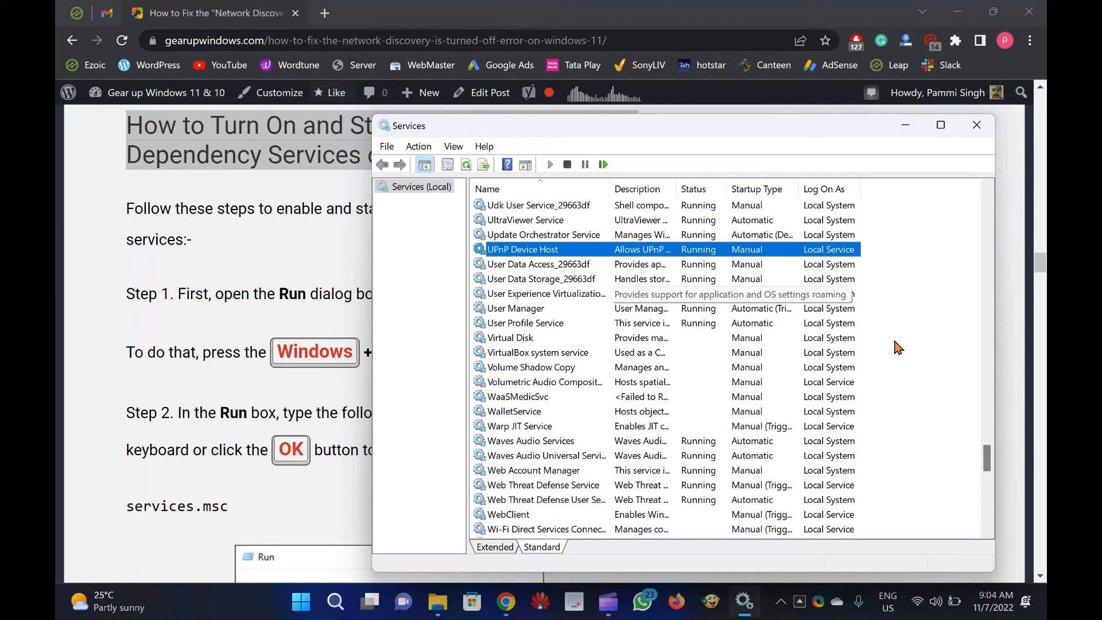
double_click(597, 255)
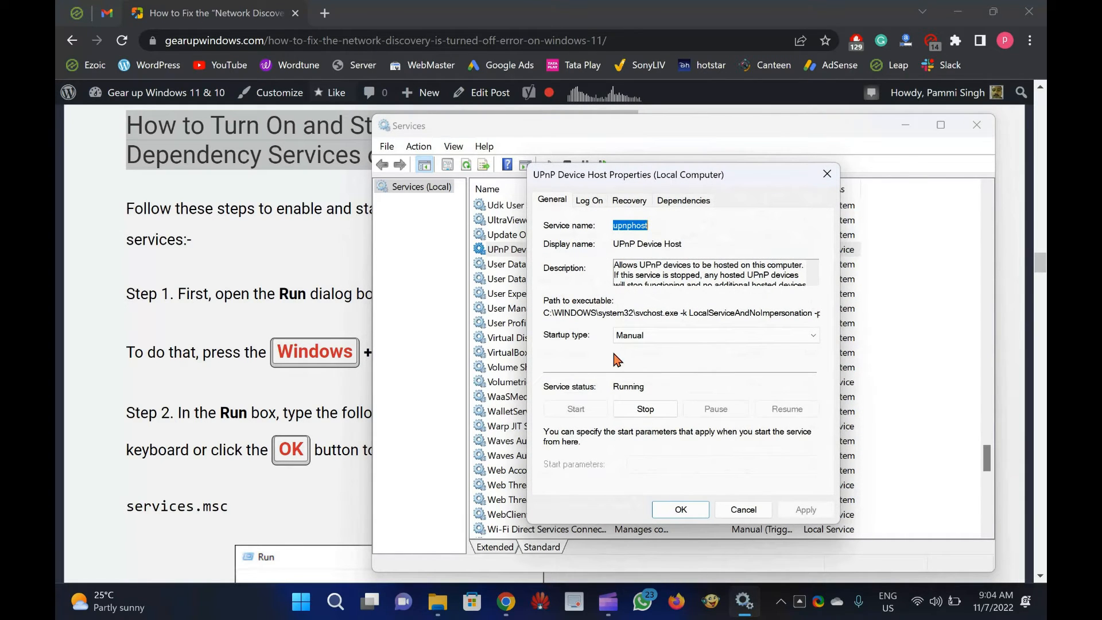
Step: Set the UPnP Device Host service's startup type to Automatic and save the change
left_click(660, 339)
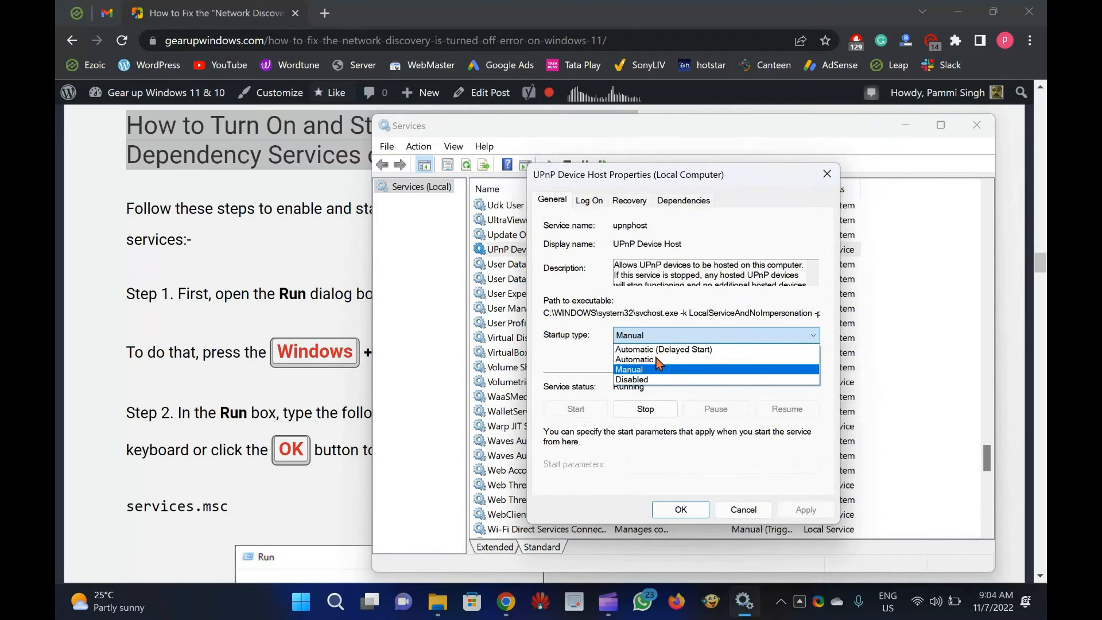
left_click(656, 359)
left_click(662, 340)
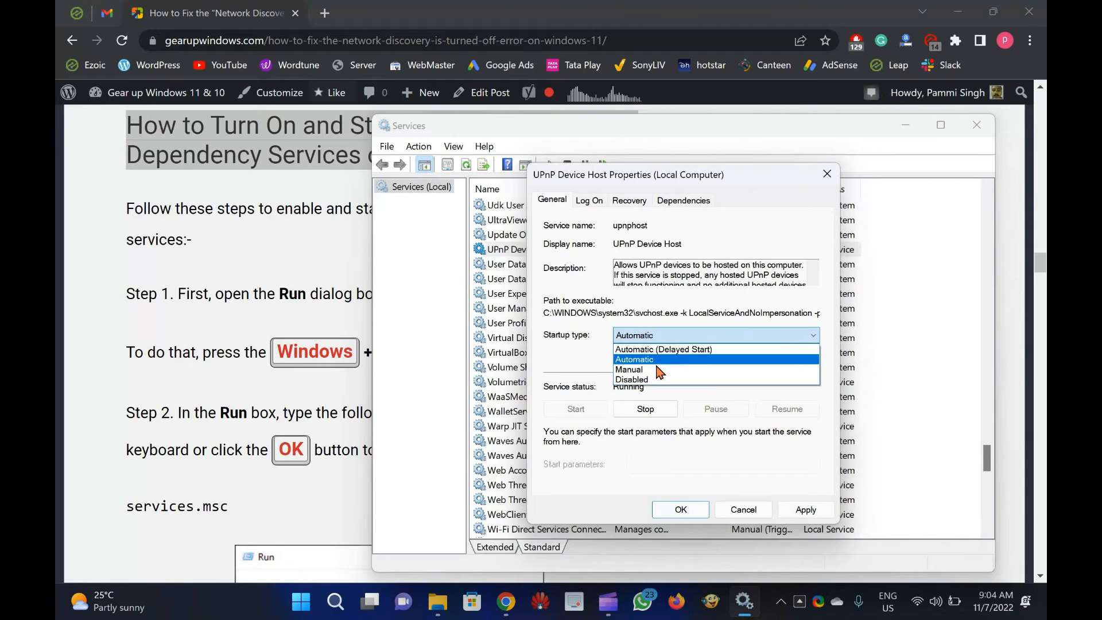
left_click(659, 371)
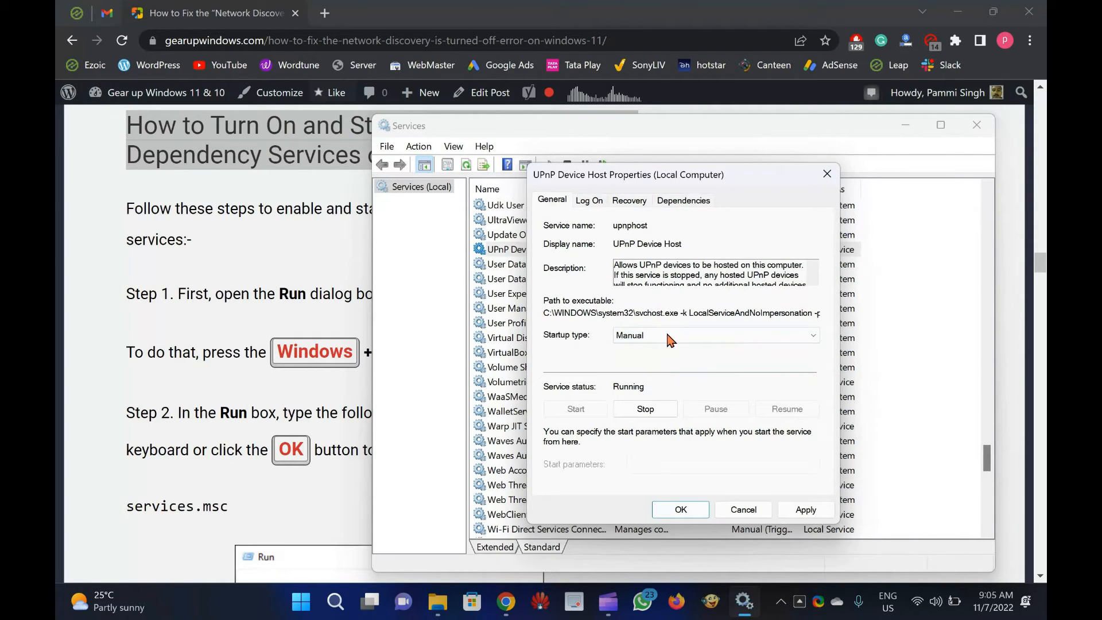
left_click(668, 340)
left_click(661, 360)
left_click(680, 511)
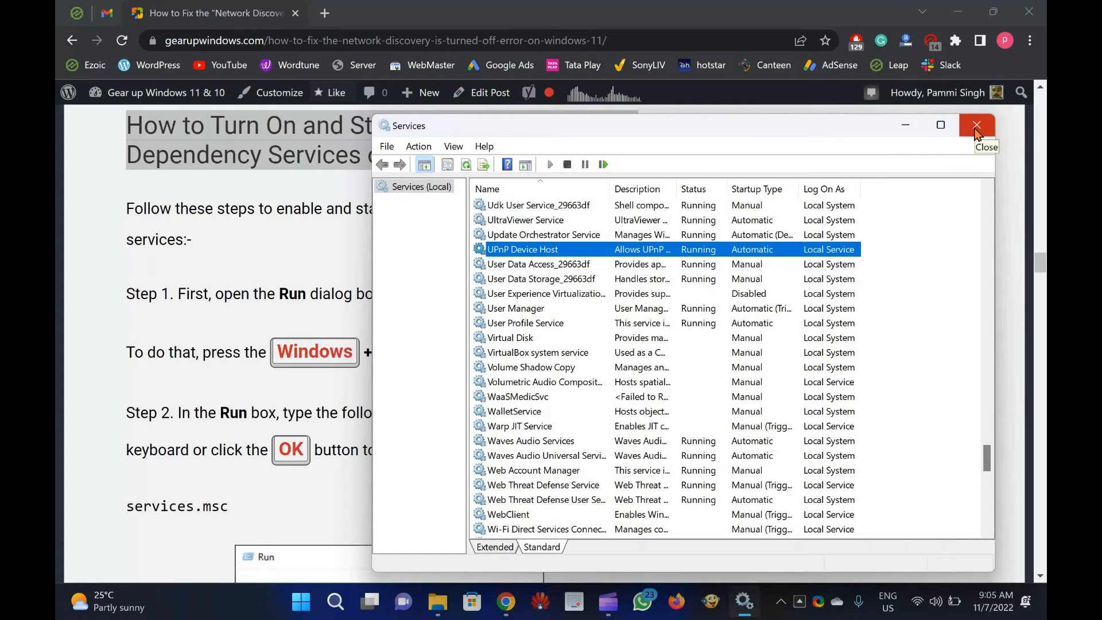
Step: Stop and restart the UPnP Device Host service from its properties, and close the Services console
double_click(553, 256)
left_click(642, 406)
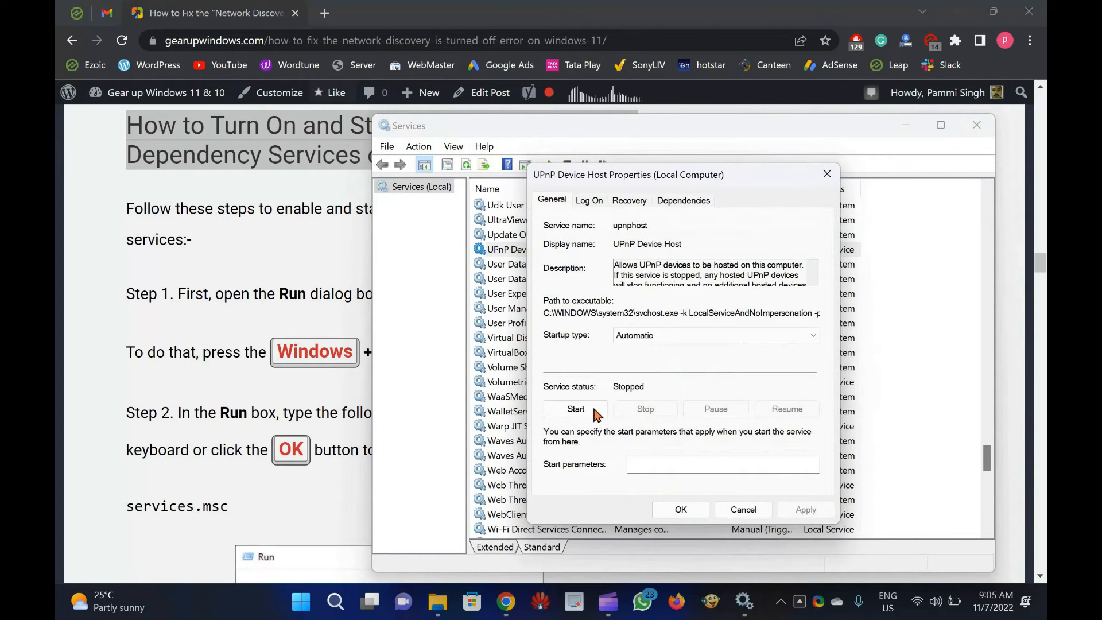
left_click(588, 410)
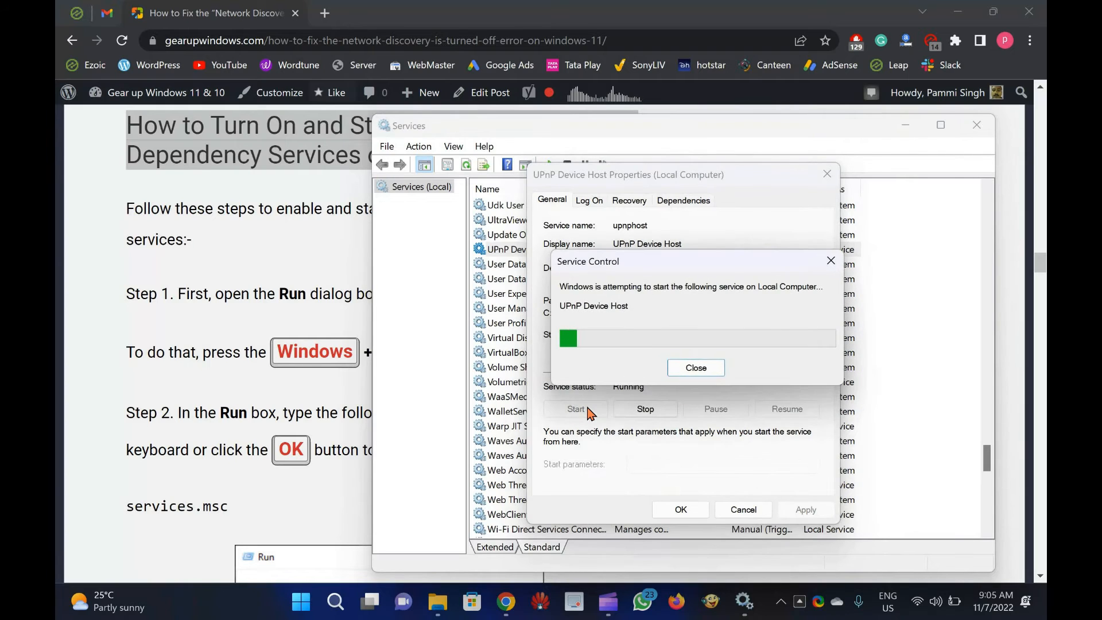
left_click(681, 510)
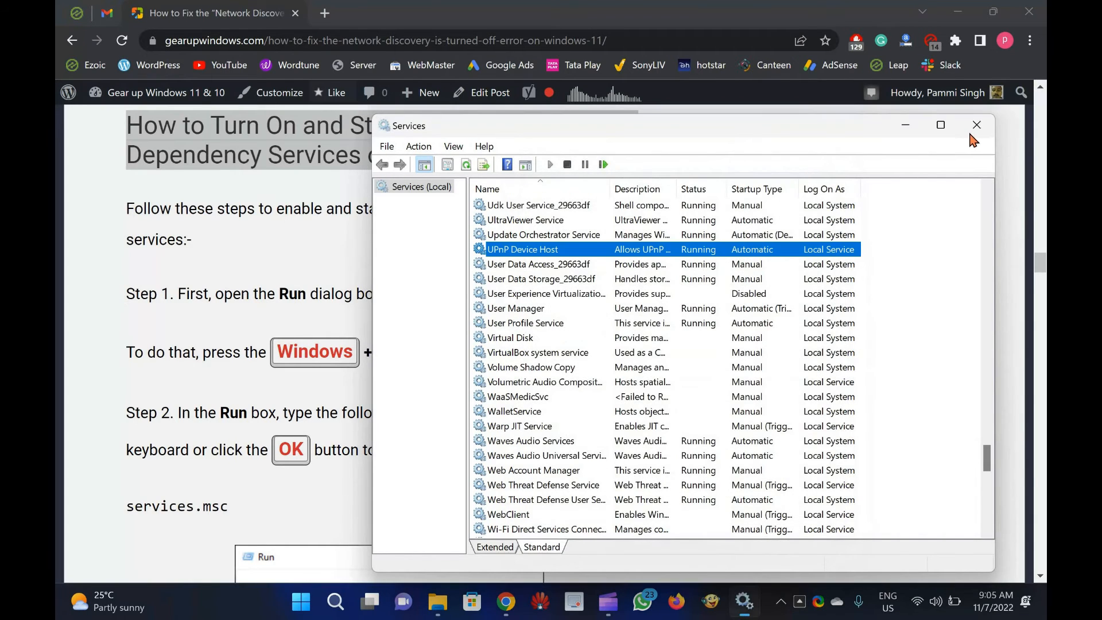
left_click(976, 125)
Step: Find the article's section on allowing Network Discovery in Windows Firewall and highlight its heading
scroll(118, 410, "down", 1)
scroll(117, 410, "down", 20)
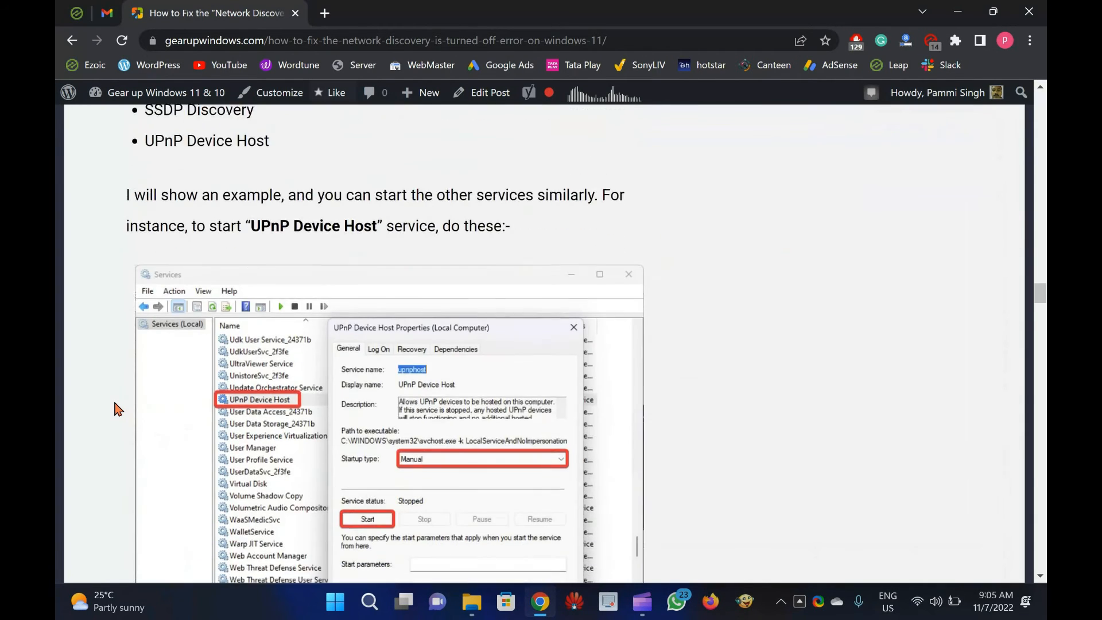
scroll(117, 410, "down", 4)
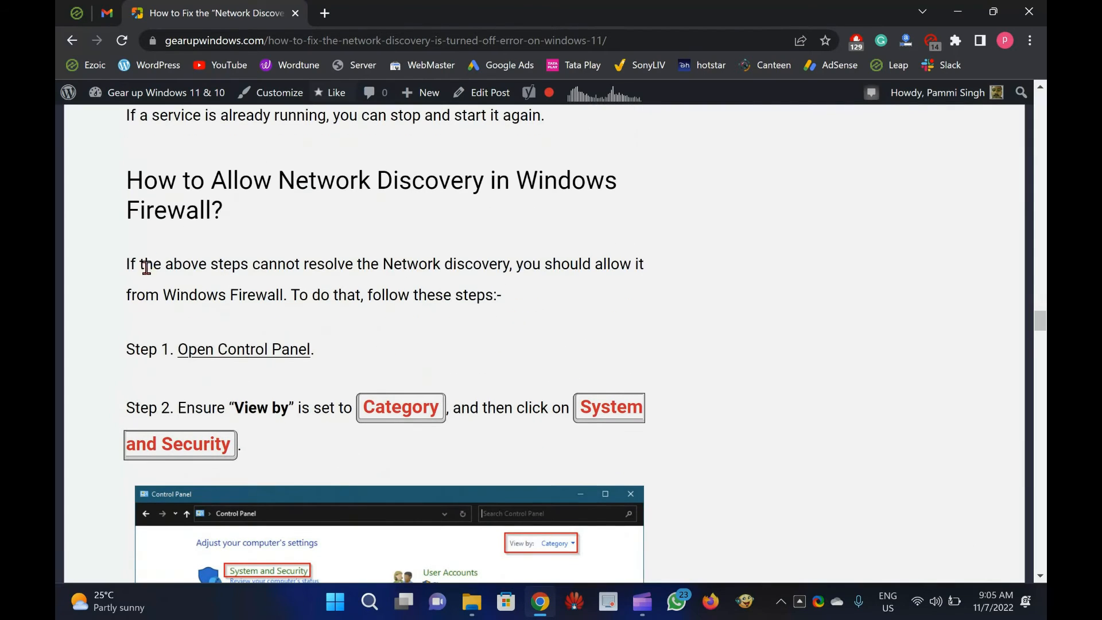
left_click_drag(127, 181, 212, 210)
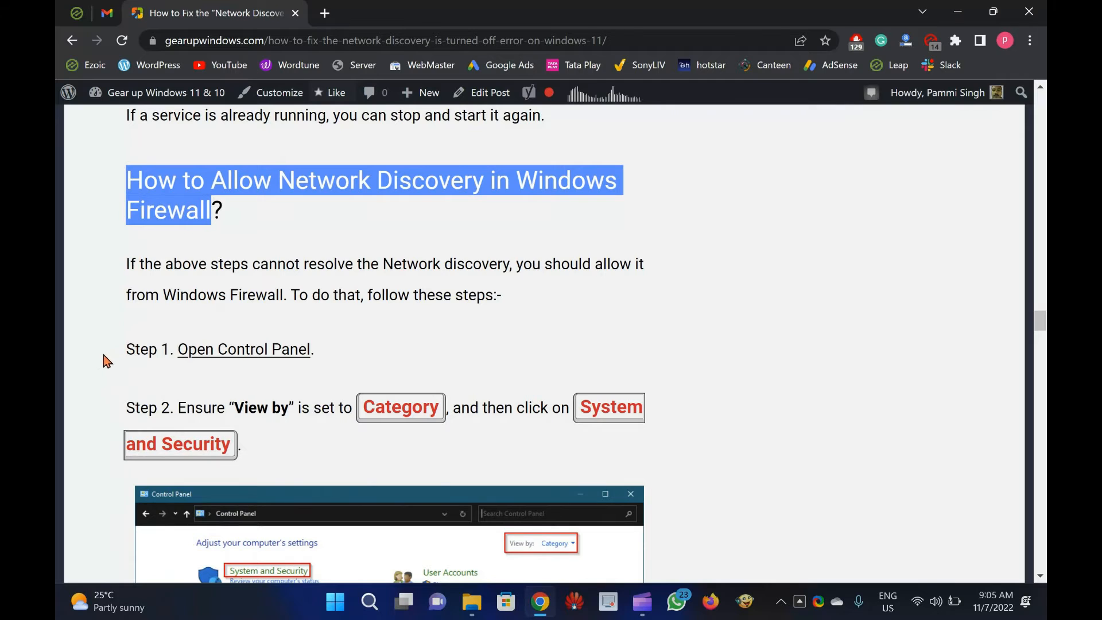
Step: Read through the article's Windows Firewall instructions as far as step 6, on allowing Network Discovery for private networks
scroll(92, 367, "down", 7)
scroll(92, 366, "down", 18)
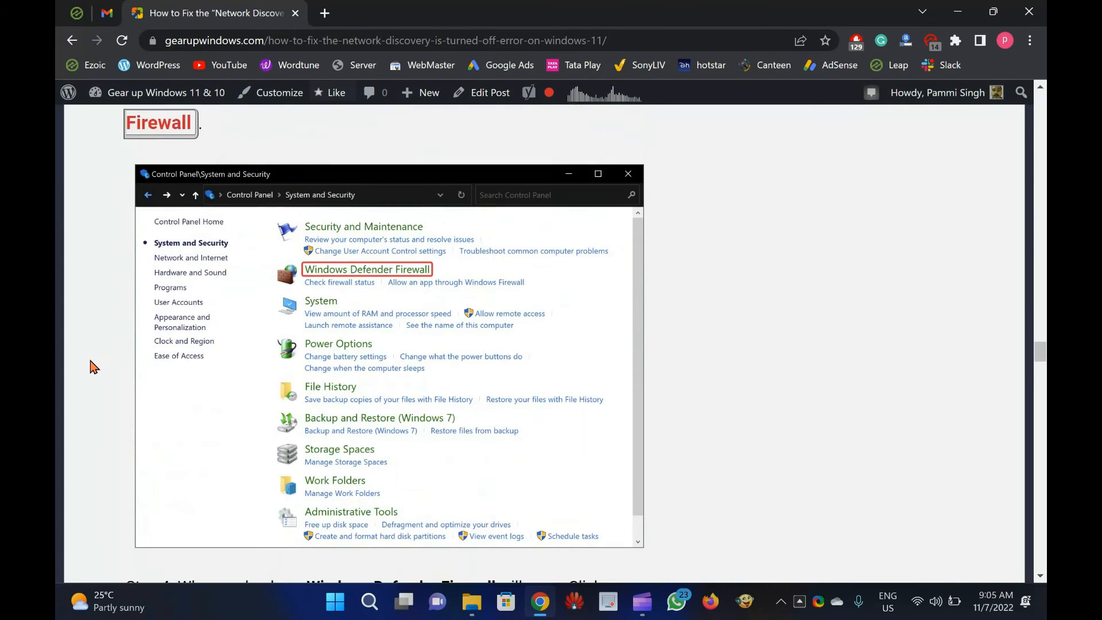
scroll(92, 367, "down", 8)
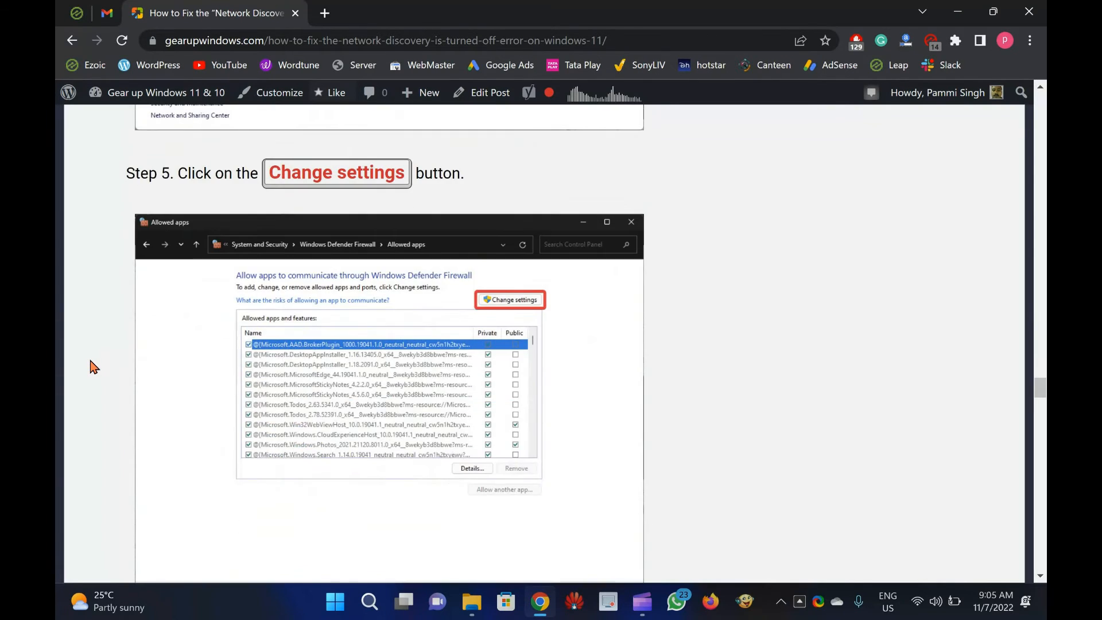
scroll(91, 367, "down", 8)
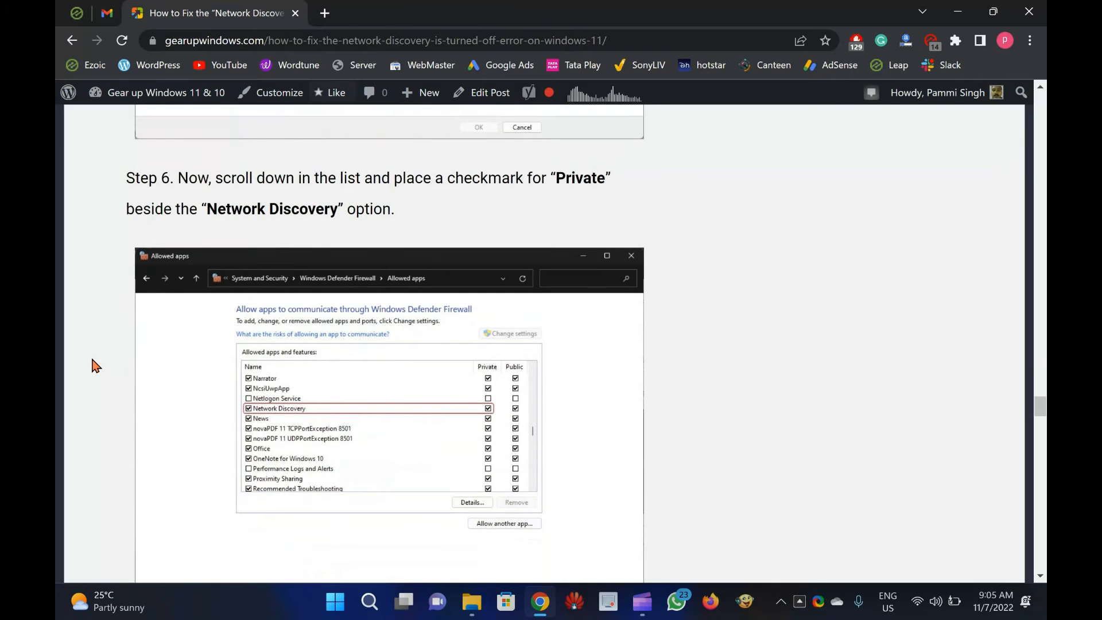
Step: Open Control Panel and set its view to Category
scroll(91, 366, "down", 1)
key("super")
type("con")
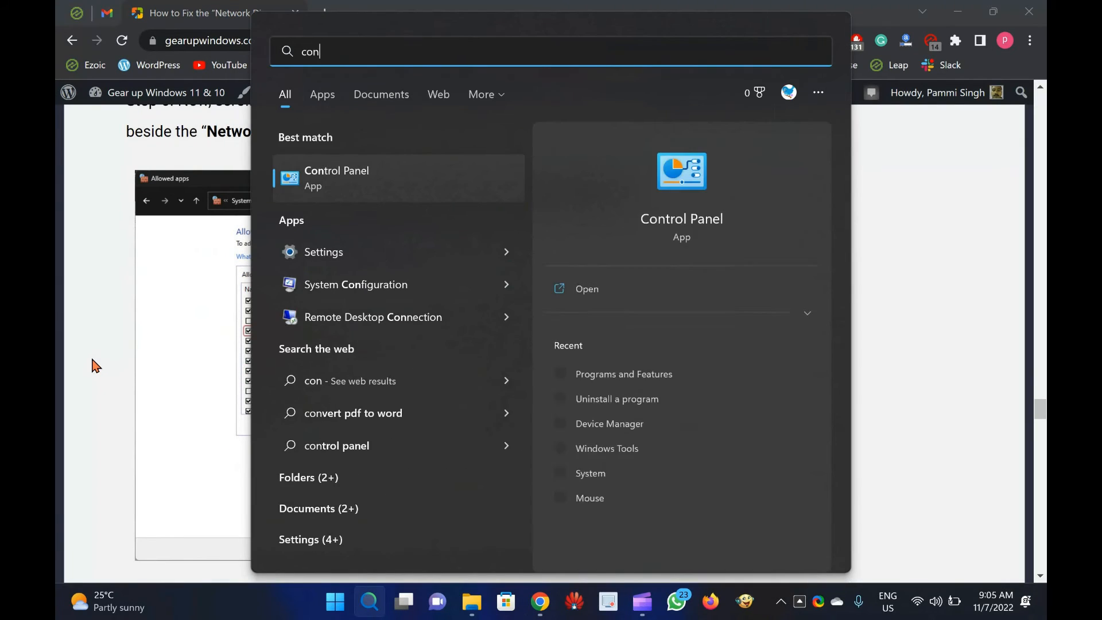
key("Return")
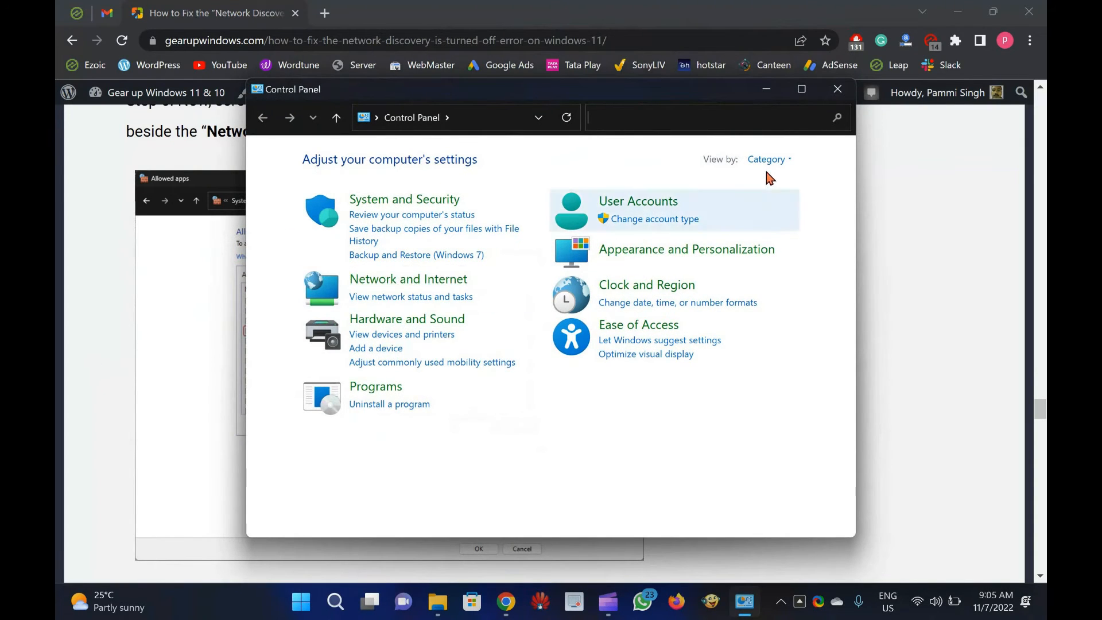
left_click(769, 160)
left_click(782, 178)
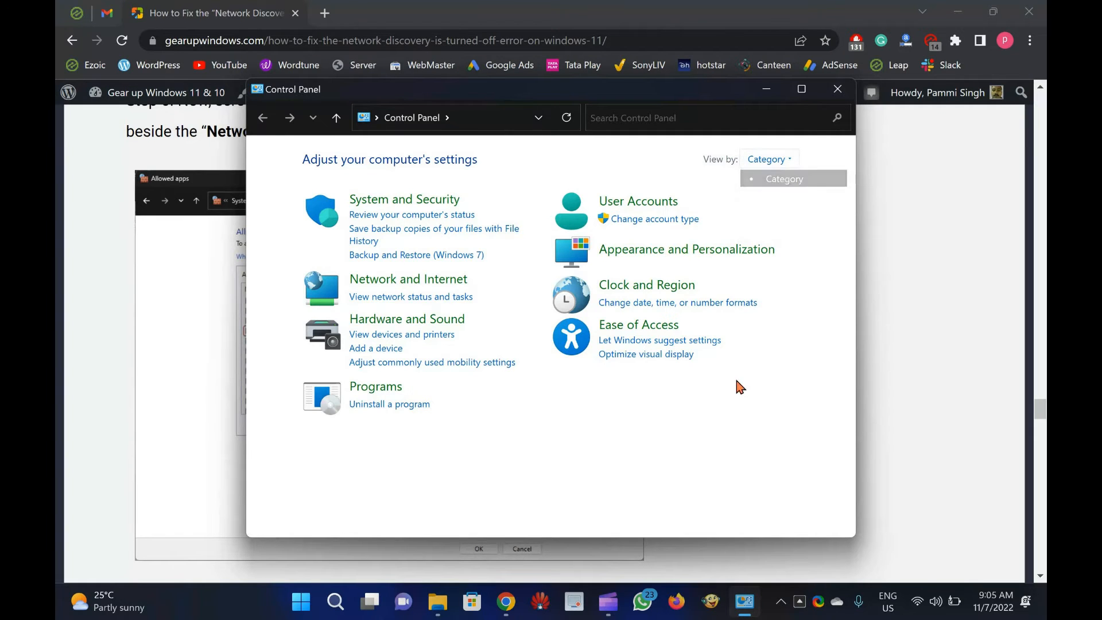
Step: Open the Windows Defender Firewall's list of allowed apps under System and Security and unlock it for changes
left_click(432, 204)
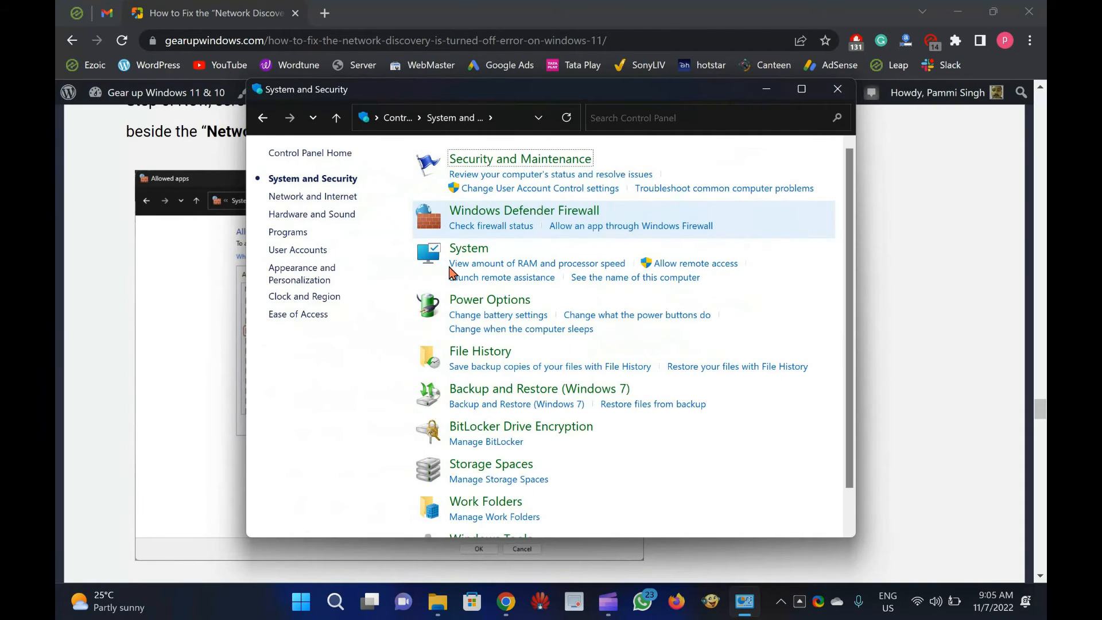
left_click(558, 217)
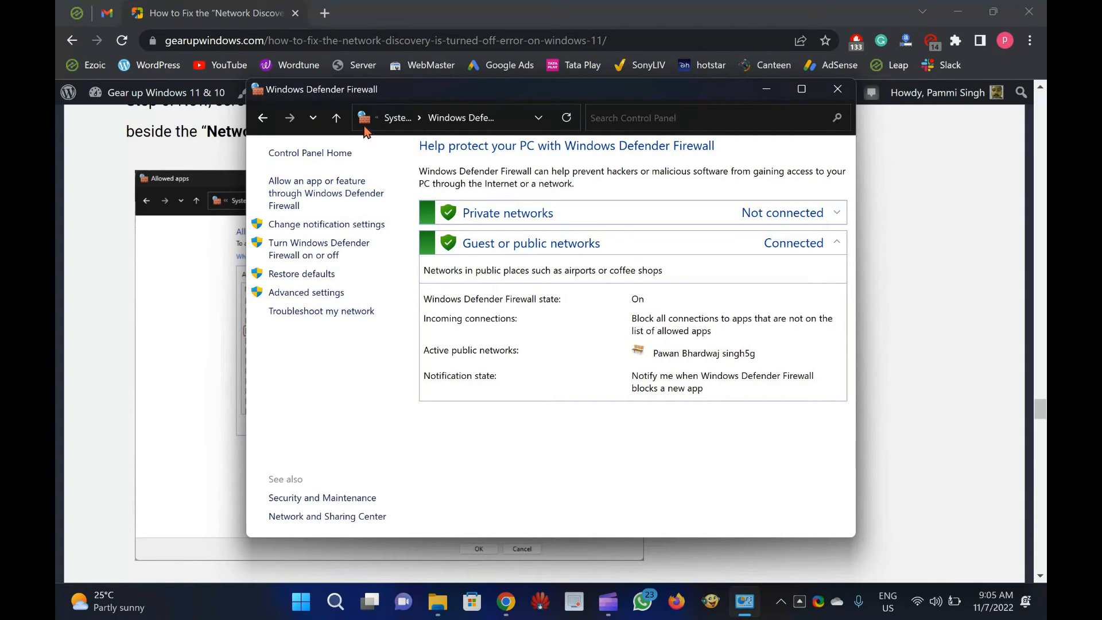
left_click(336, 201)
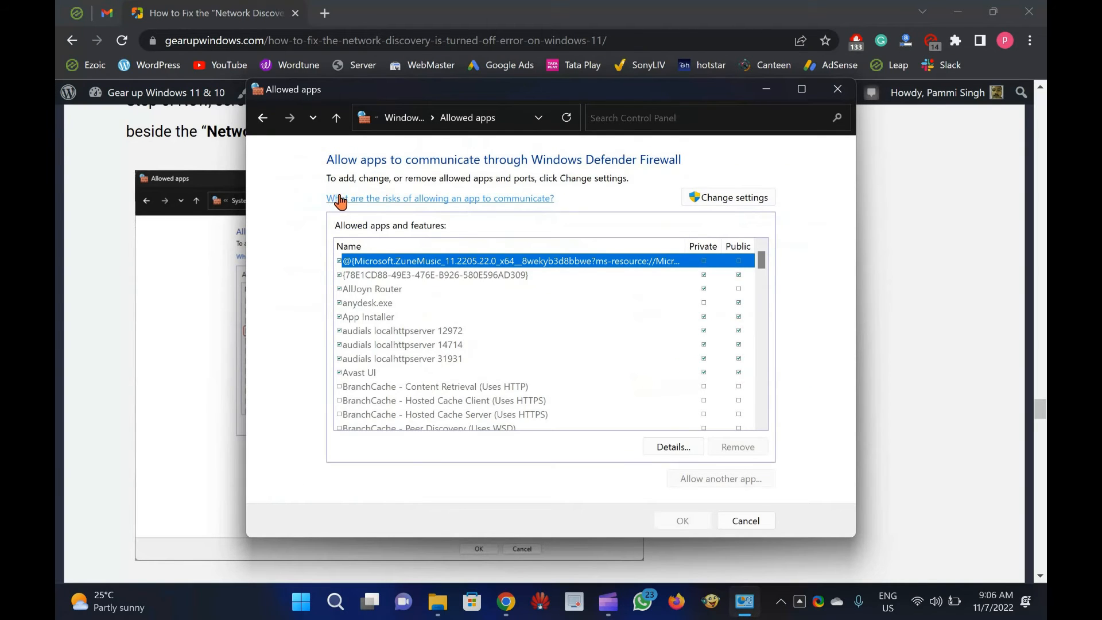
left_click(734, 202)
Step: Ensure Network Discovery is allowed on private networks in the allowed apps list, save the setting, and close Control Panel
scroll(657, 342, "down", 8)
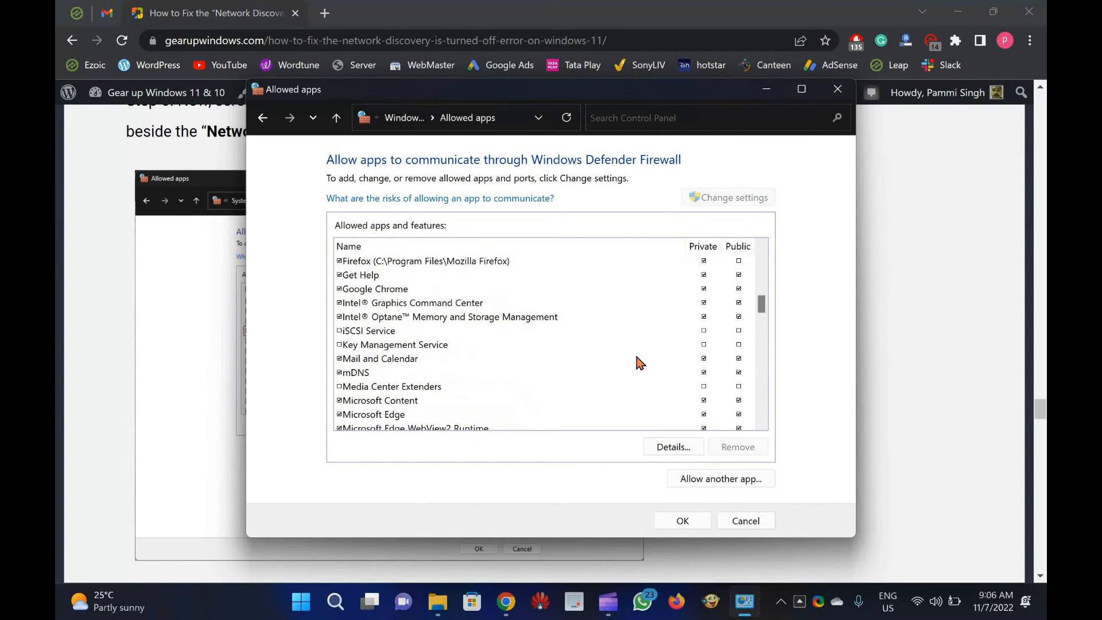
scroll(640, 362, "down", 10)
key("n")
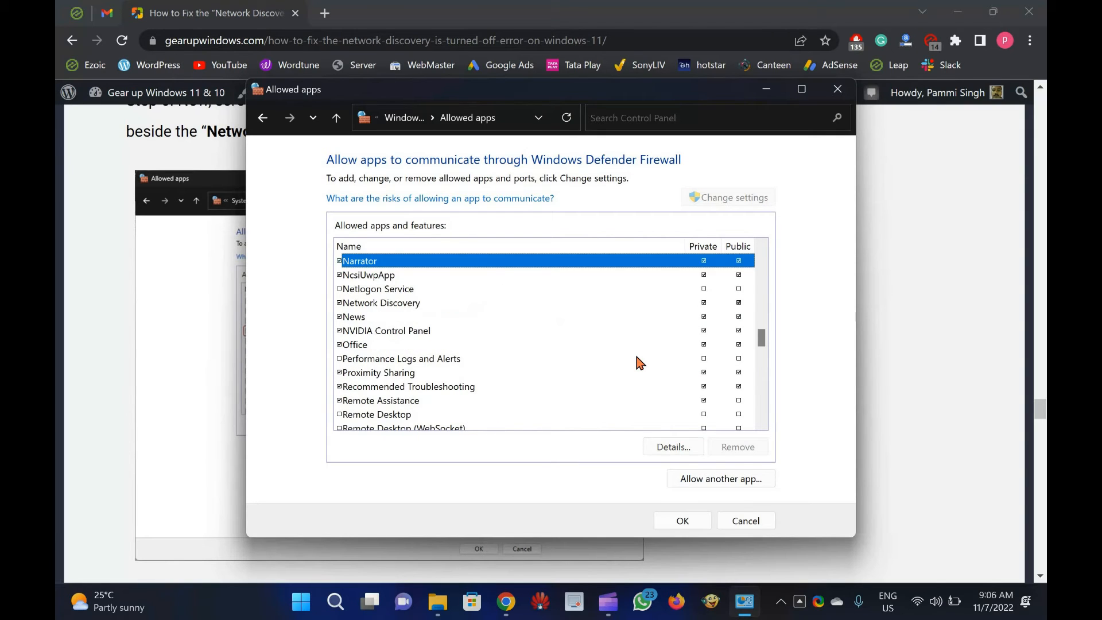
key("Down")
key("Down")
key("Down")
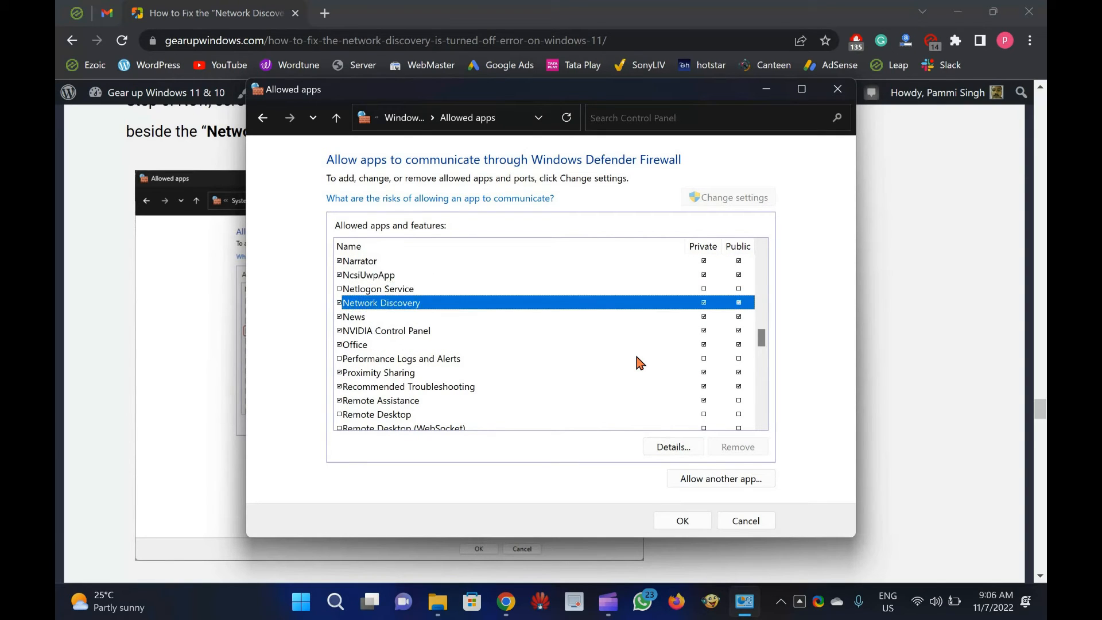
left_click(704, 303)
left_click(683, 520)
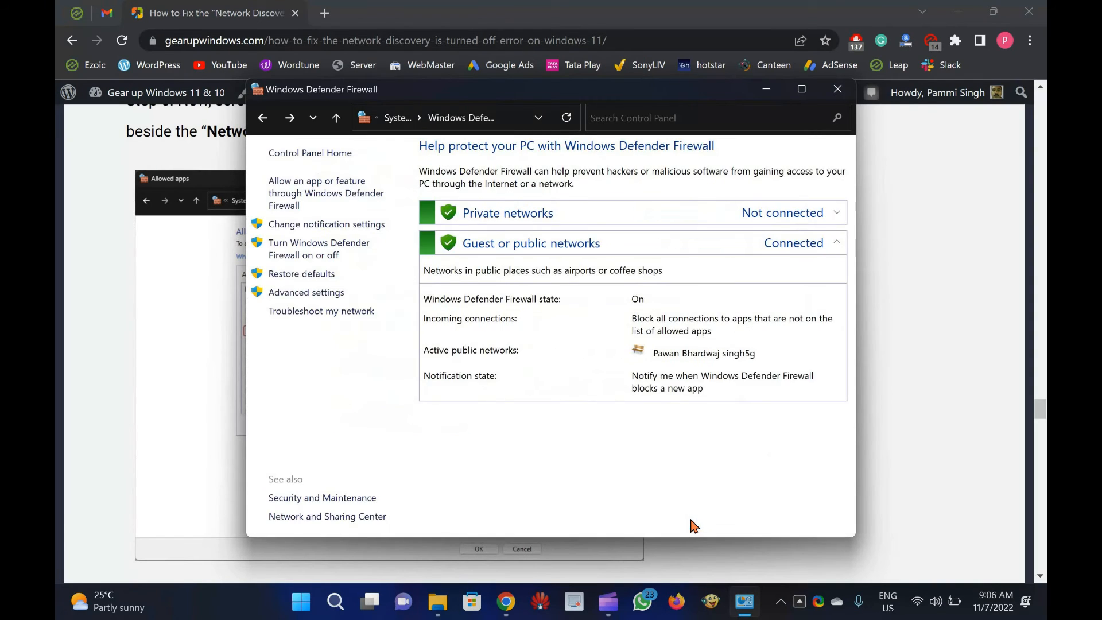
left_click(837, 87)
Step: Read through the article's network reset instructions as far as step 5, on the Reset now option
scroll(170, 343, "down", 8)
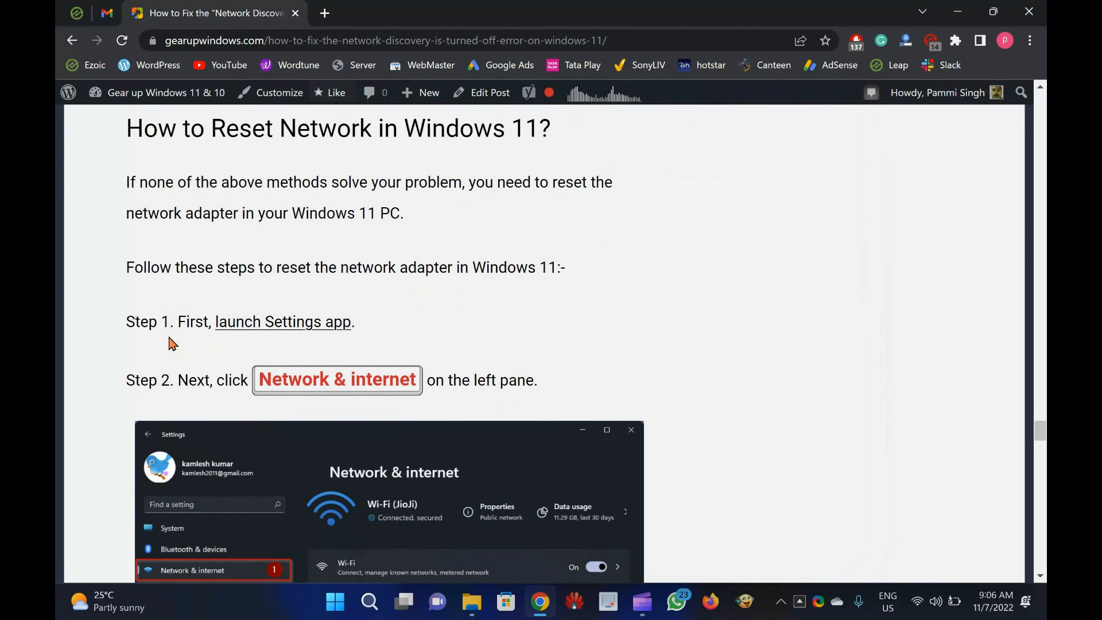
scroll(171, 343, "down", 5)
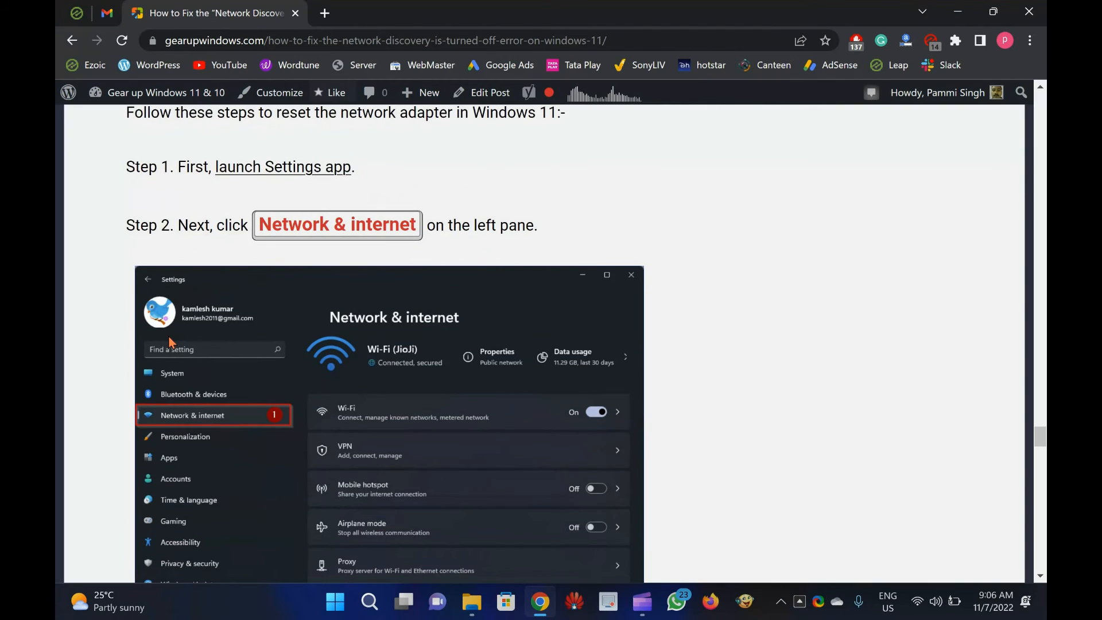
scroll(171, 343, "up", 4)
scroll(170, 343, "down", 4)
scroll(170, 343, "down", 5)
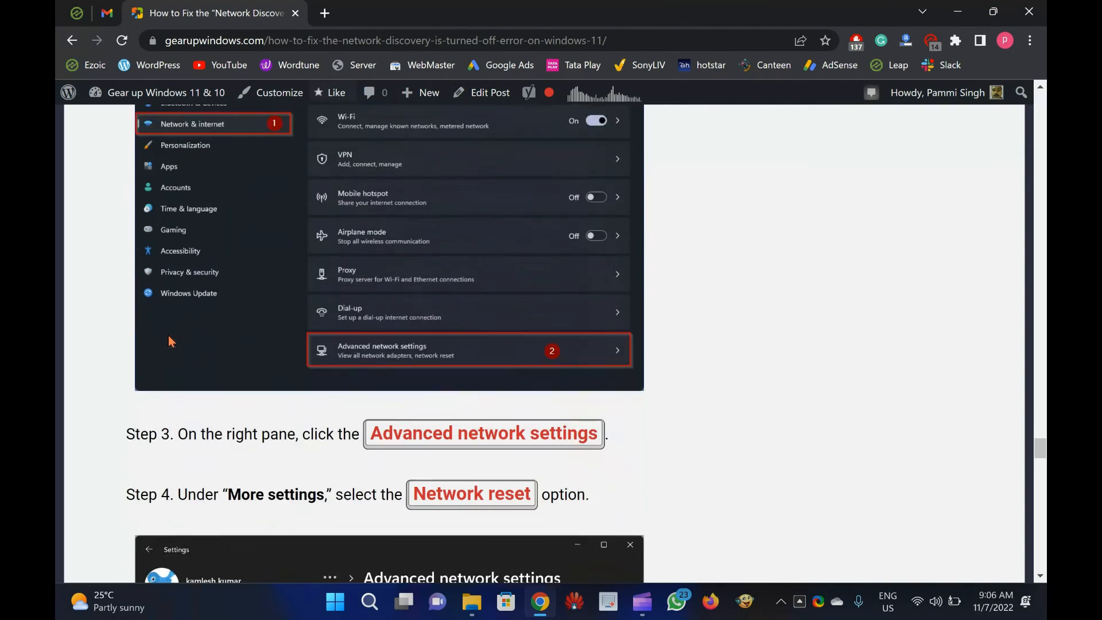
scroll(170, 341, "down", 5)
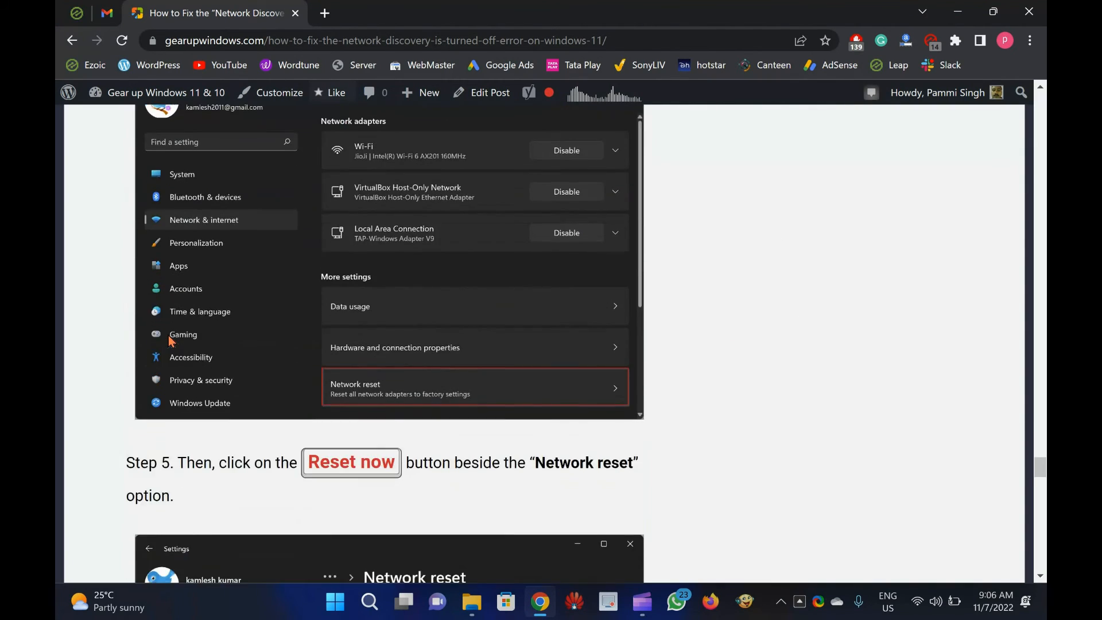
scroll(170, 341, "up", 3)
scroll(171, 341, "up", 3)
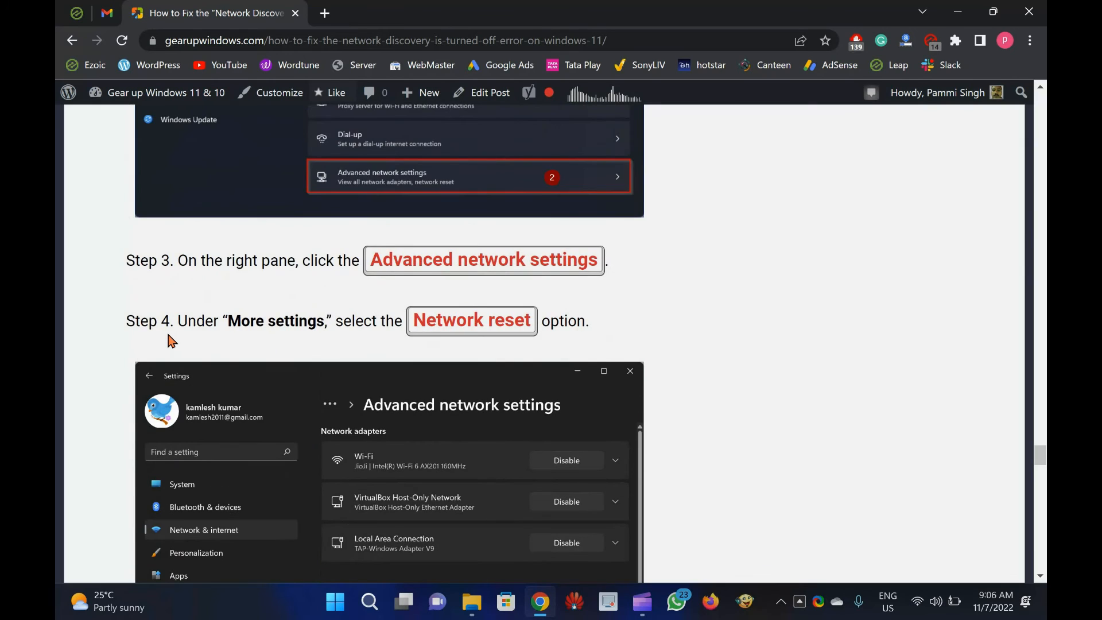
scroll(170, 341, "down", 2)
scroll(170, 341, "down", 3)
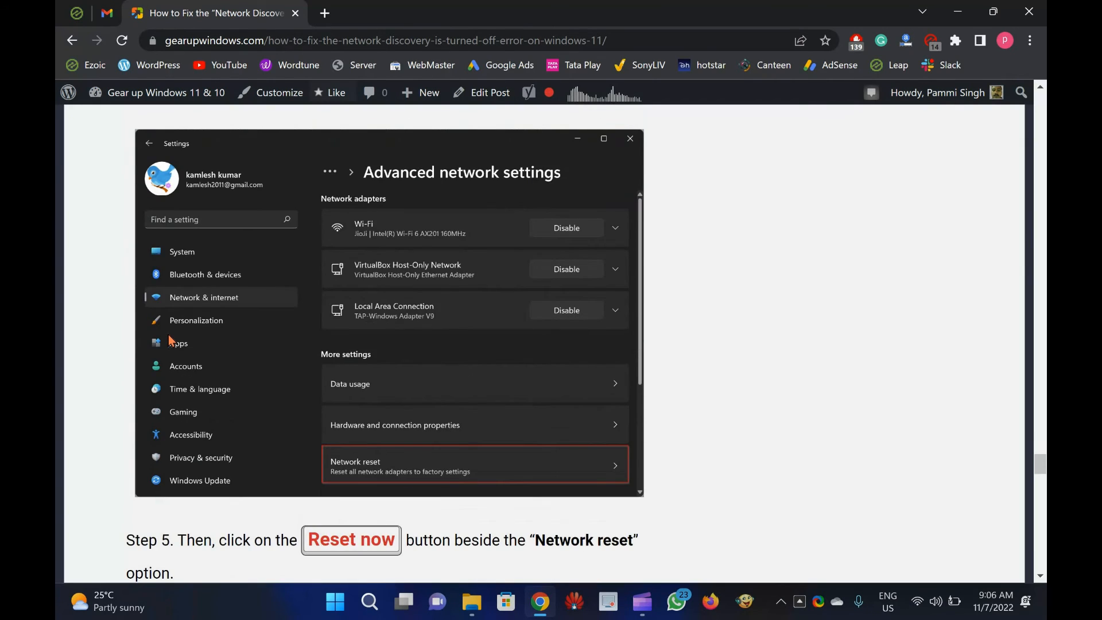
Step: Return to the start of the article's network reset section and highlight the heading "How to Reset Network in Windows 11"
scroll(171, 341, "up", 12)
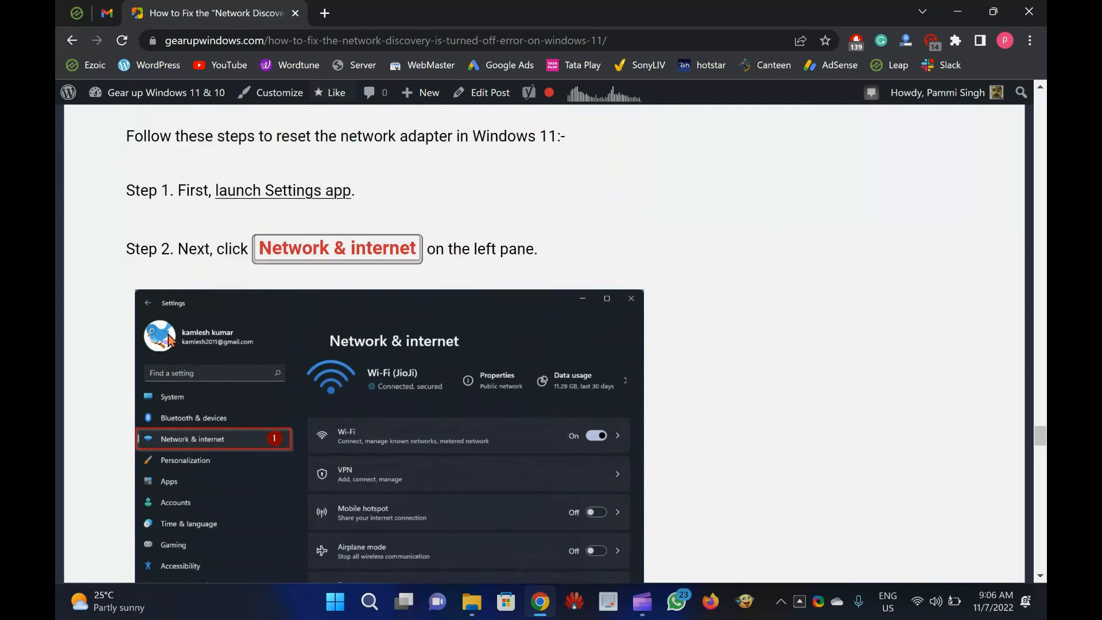
scroll(170, 341, "up", 4)
left_click_drag(129, 202, 539, 209)
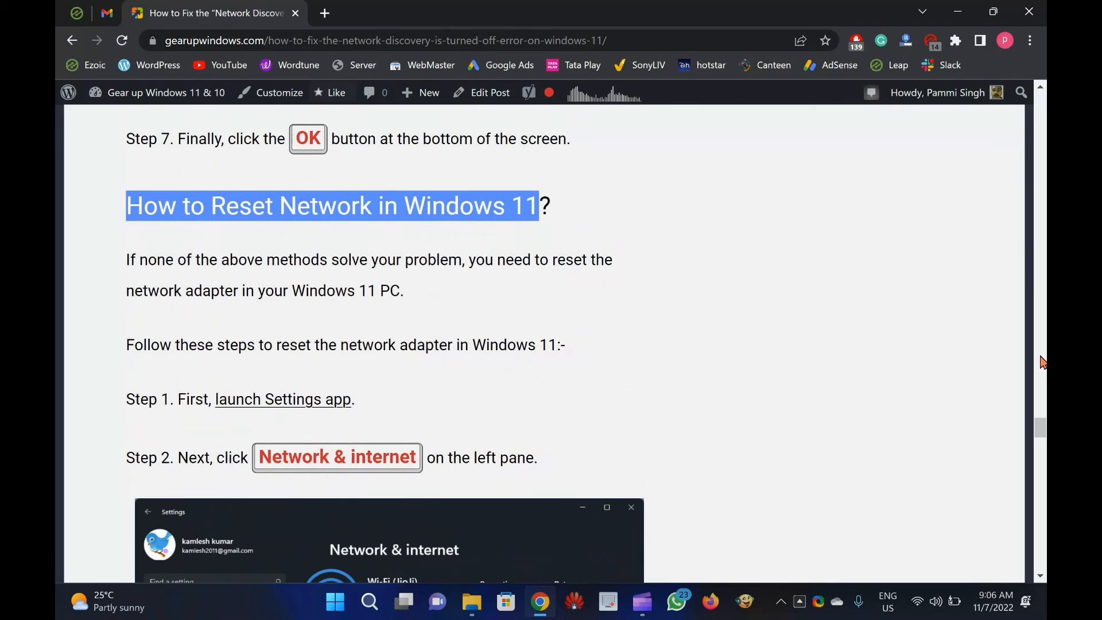
scroll(1042, 428, "down", 1)
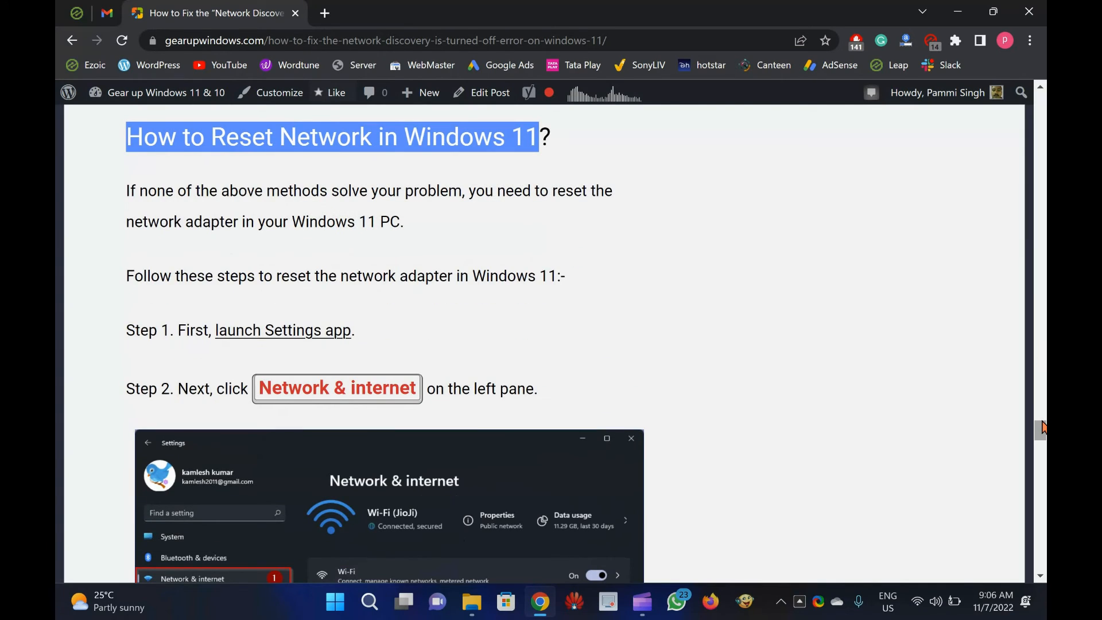
Step: Open Windows Settings and go to the Advanced network settings under Network & internet
key("super+i")
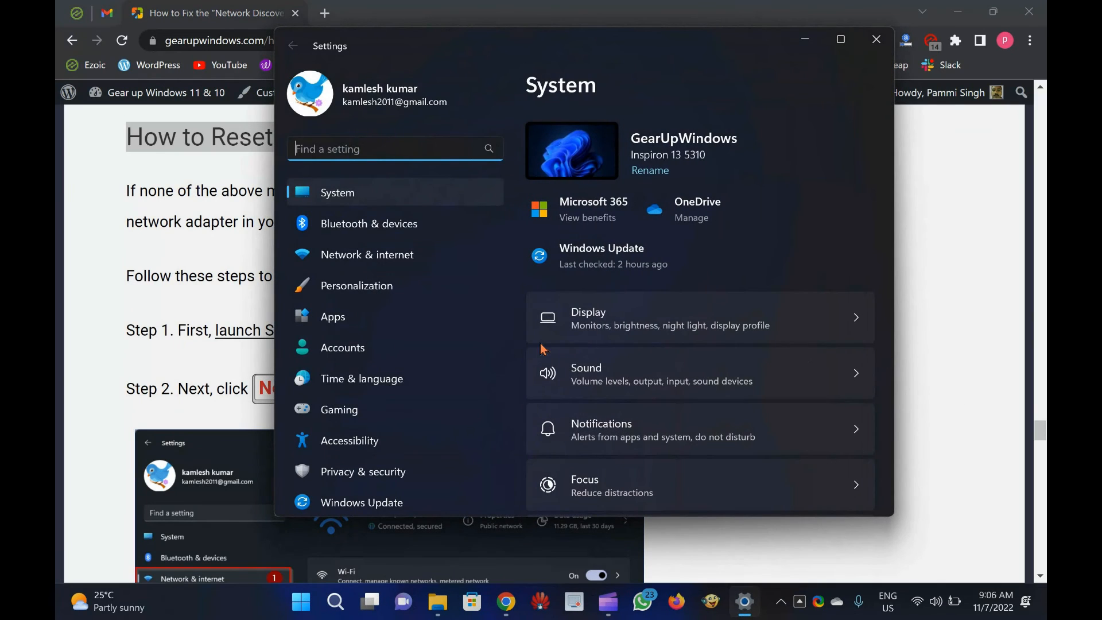
left_click(427, 254)
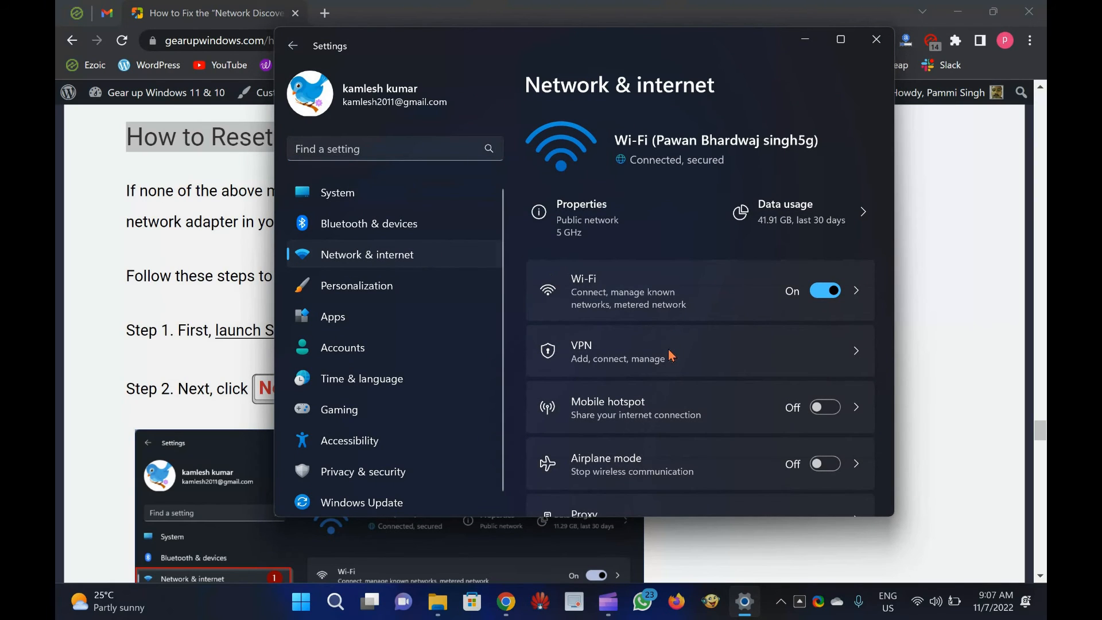
scroll(670, 354, "down", 3)
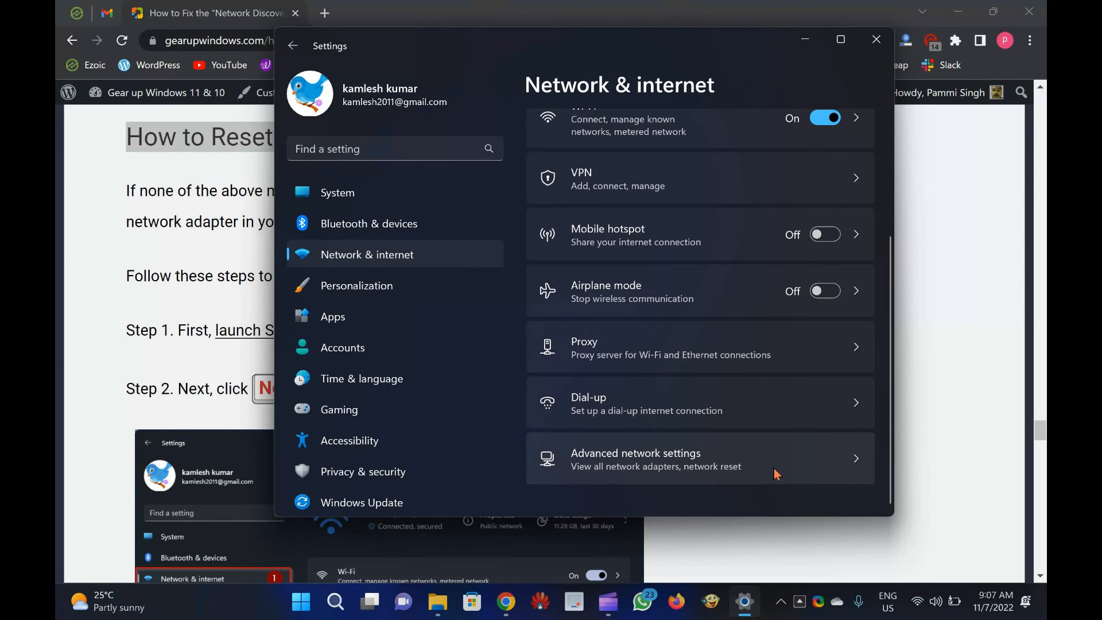
left_click(776, 474)
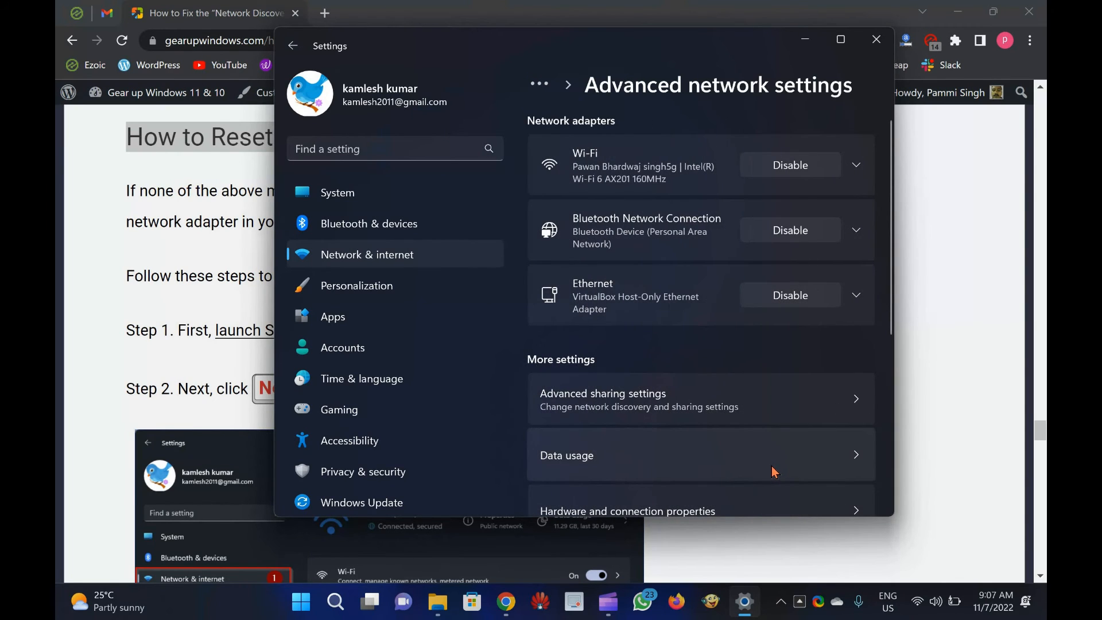
Step: Open the Network reset page under More settings and start resetting the network adapters
scroll(772, 468, "down", 3)
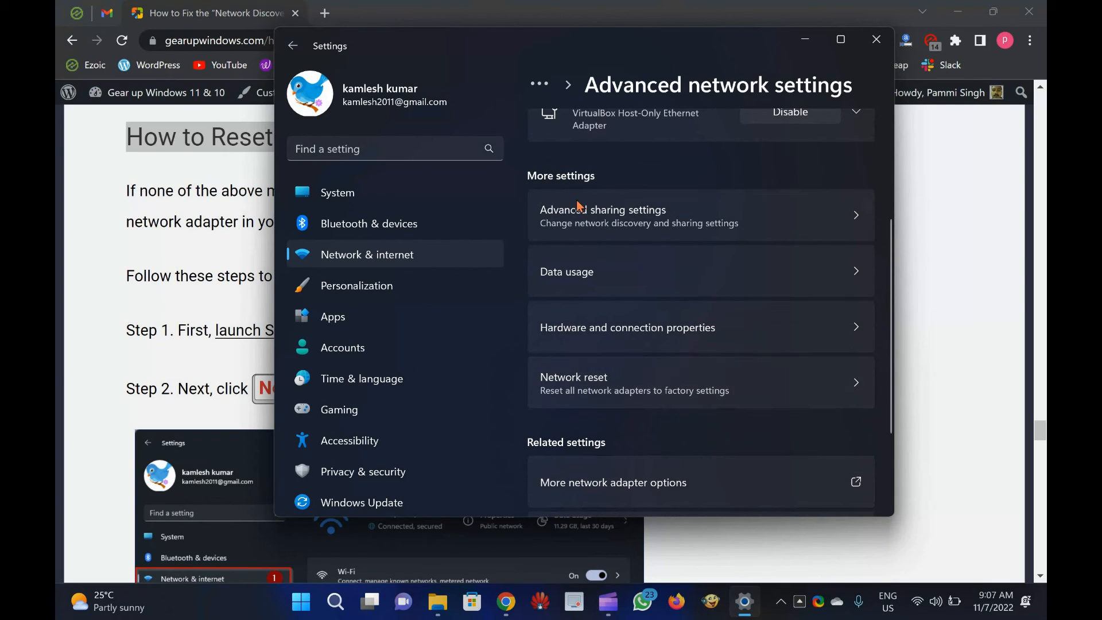
left_click(724, 372)
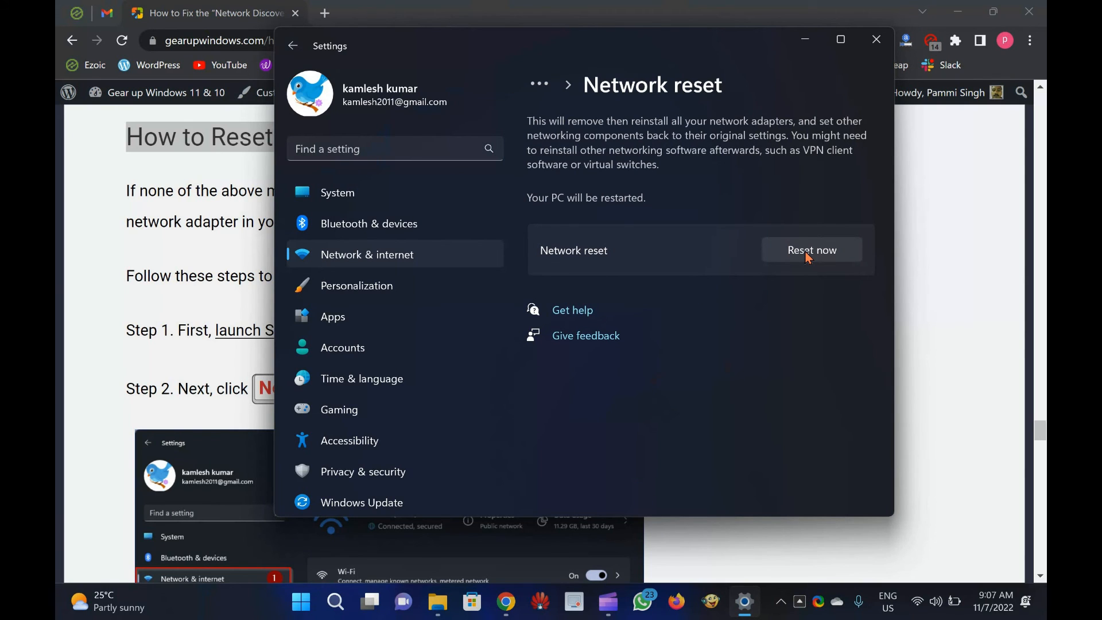
left_click(808, 257)
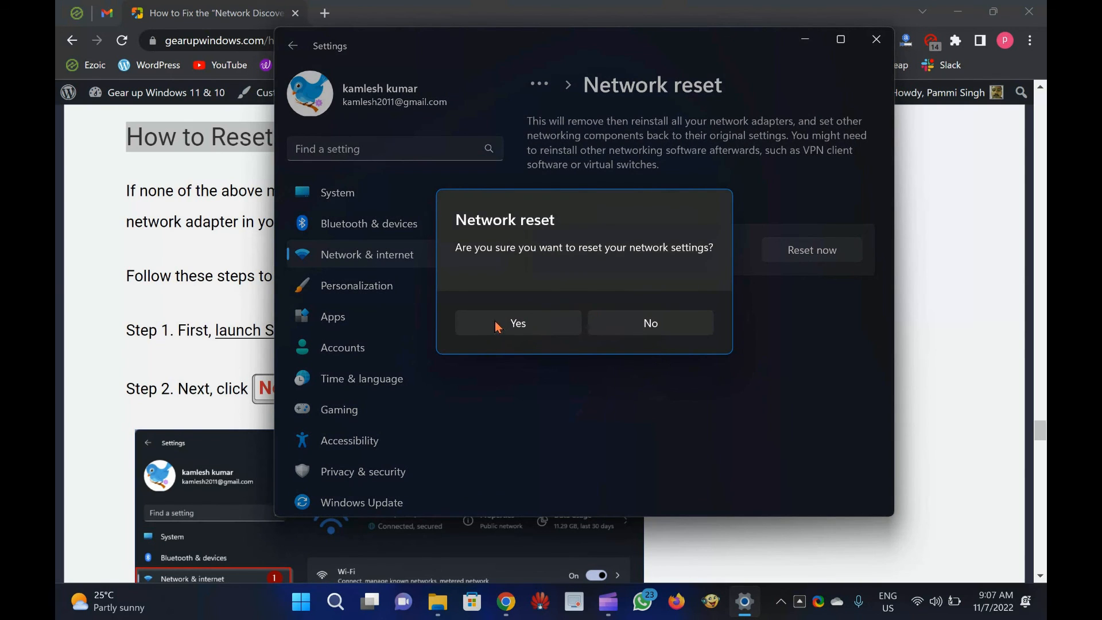